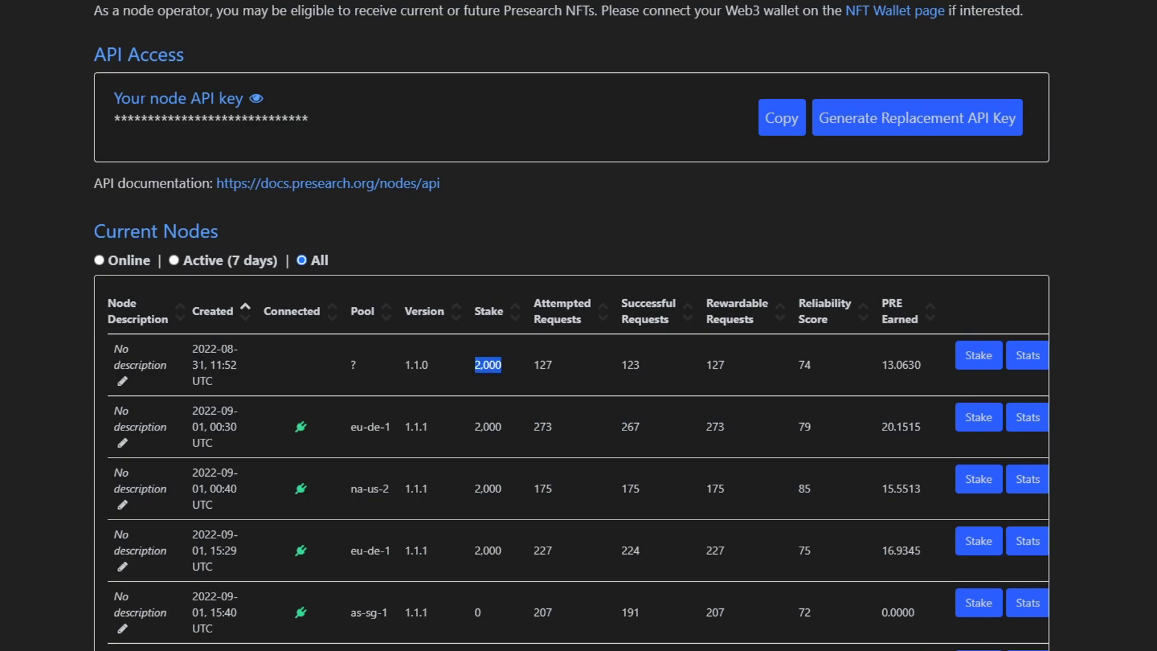
Step: Highlight the oldest node's 2,000 PRE stake row and the newest node's 0 stake in Current Nodes
left_click_drag(200, 364, 821, 372)
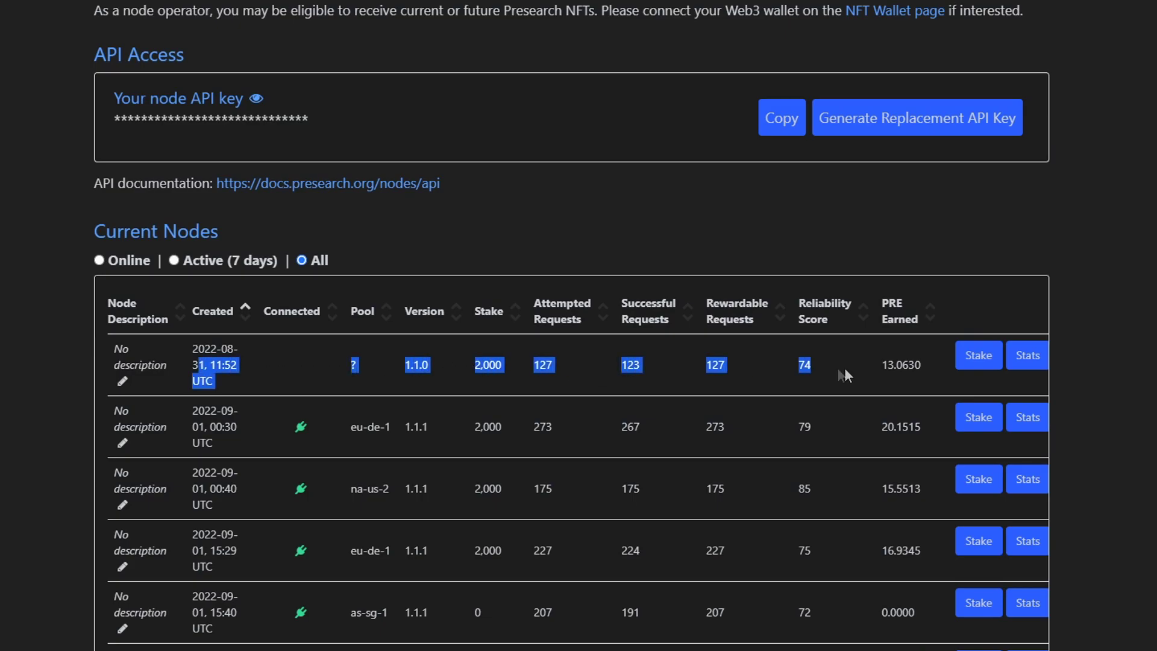
left_click(817, 355)
scroll(558, 541, "down", 2)
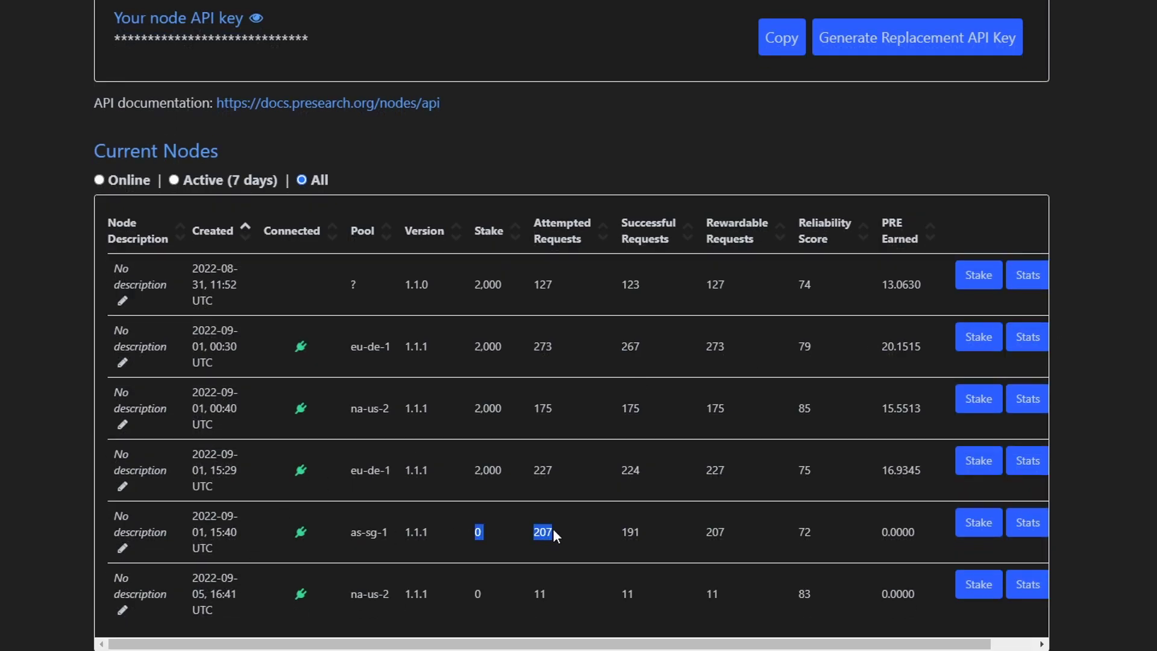
left_click_drag(449, 586, 590, 592)
left_click(589, 587)
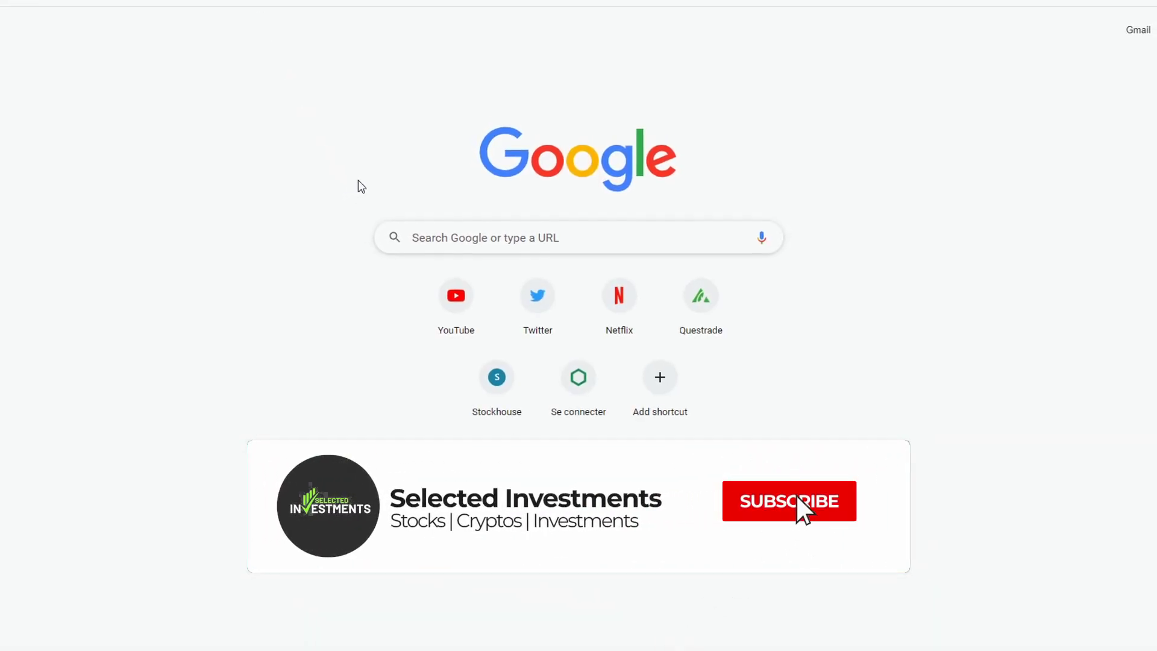
Step: Go to home.runonflux.io and log in with Zel ID, signing the message in ZelCore with the PIN
type("run")
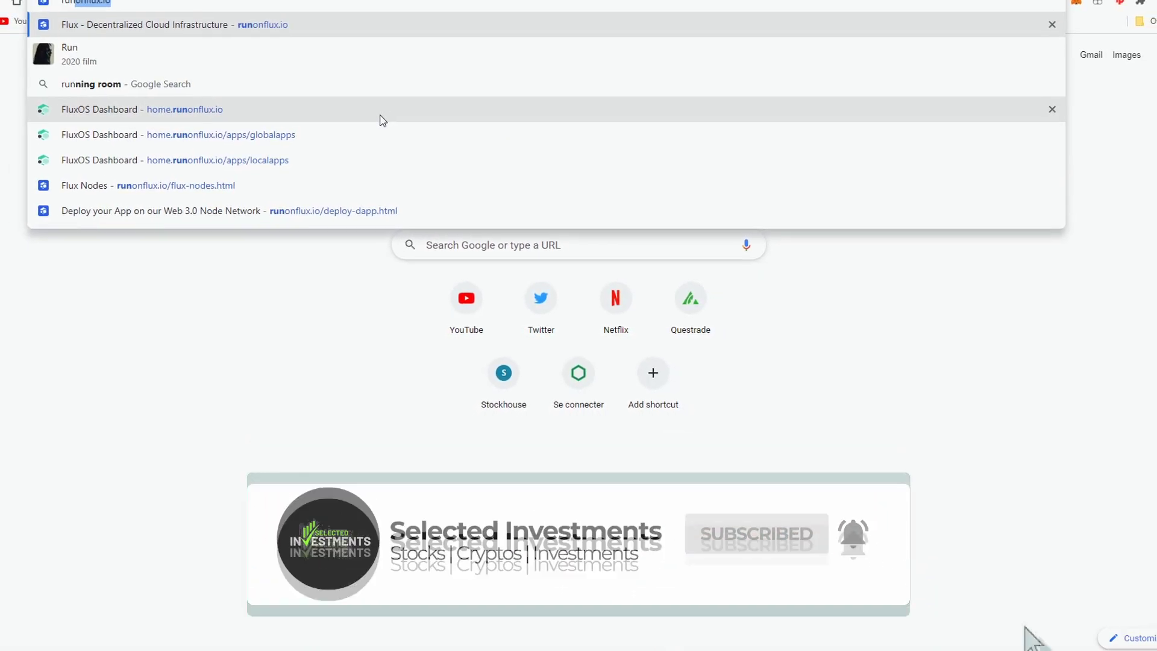
left_click(384, 104)
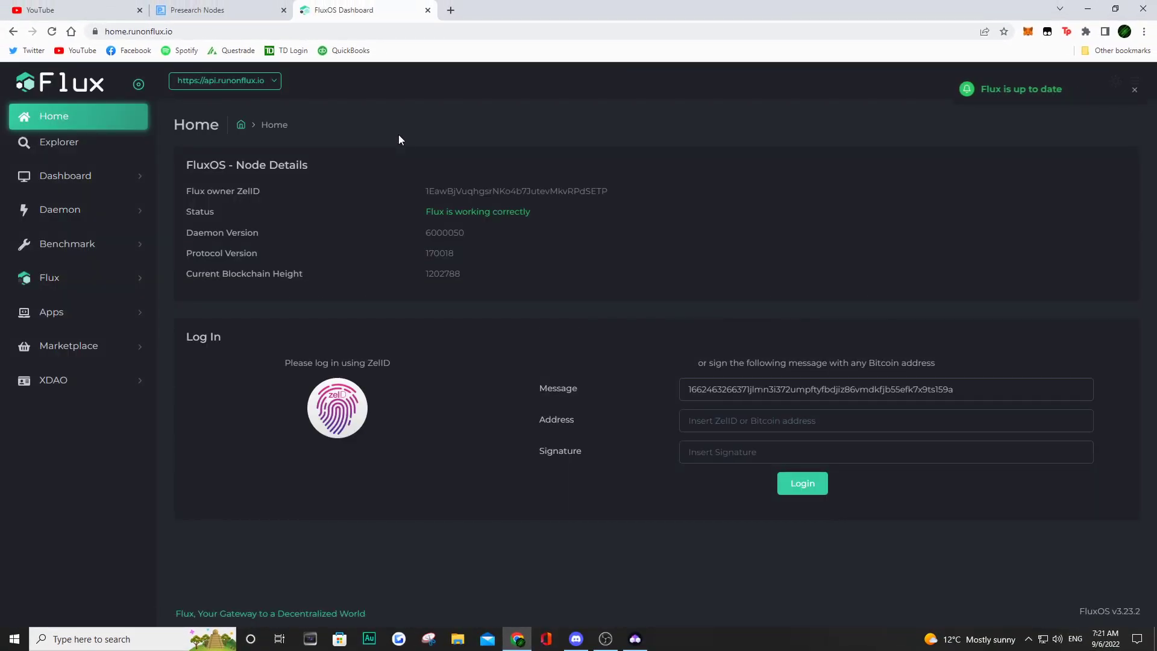
left_click(339, 378)
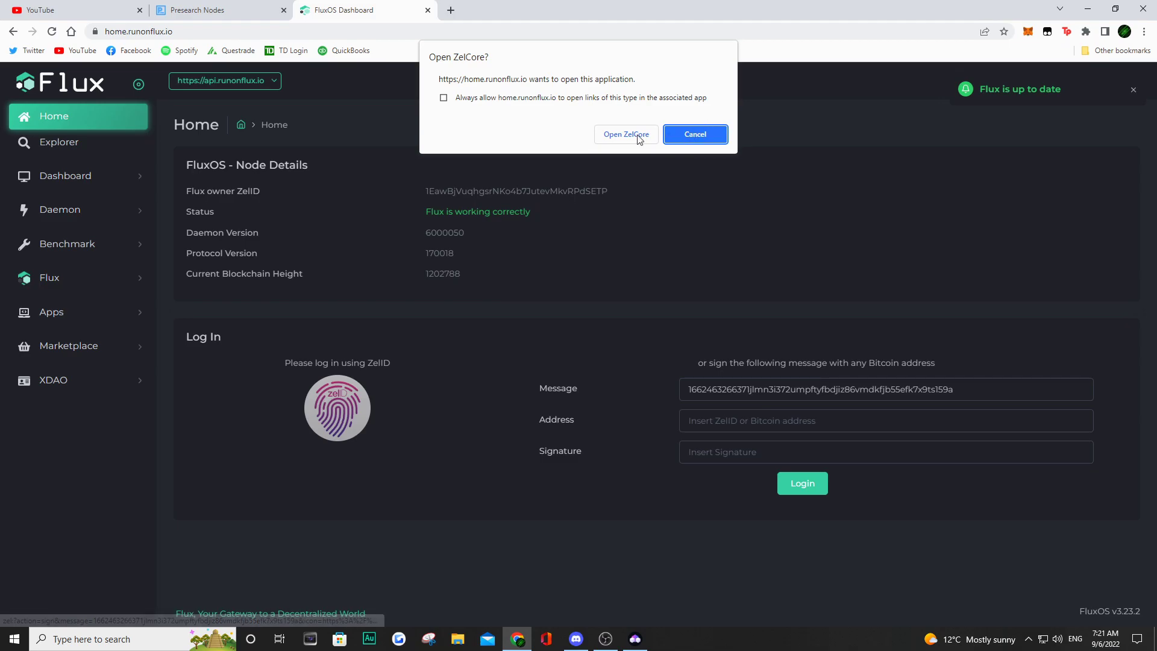
left_click(626, 134)
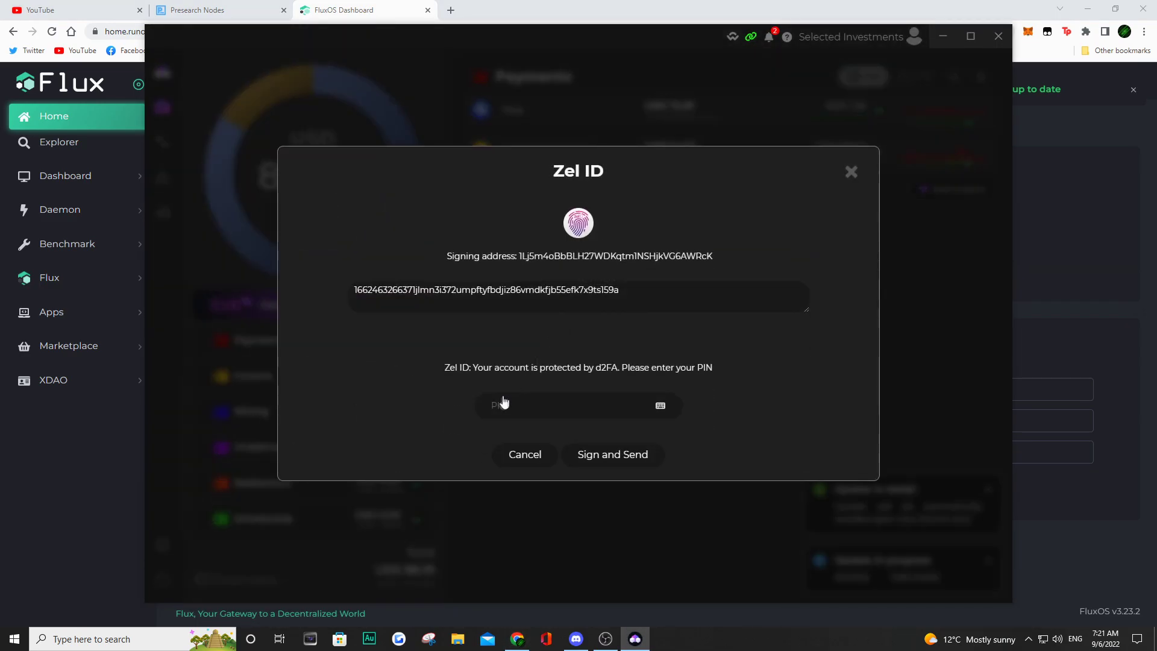
left_click(509, 406)
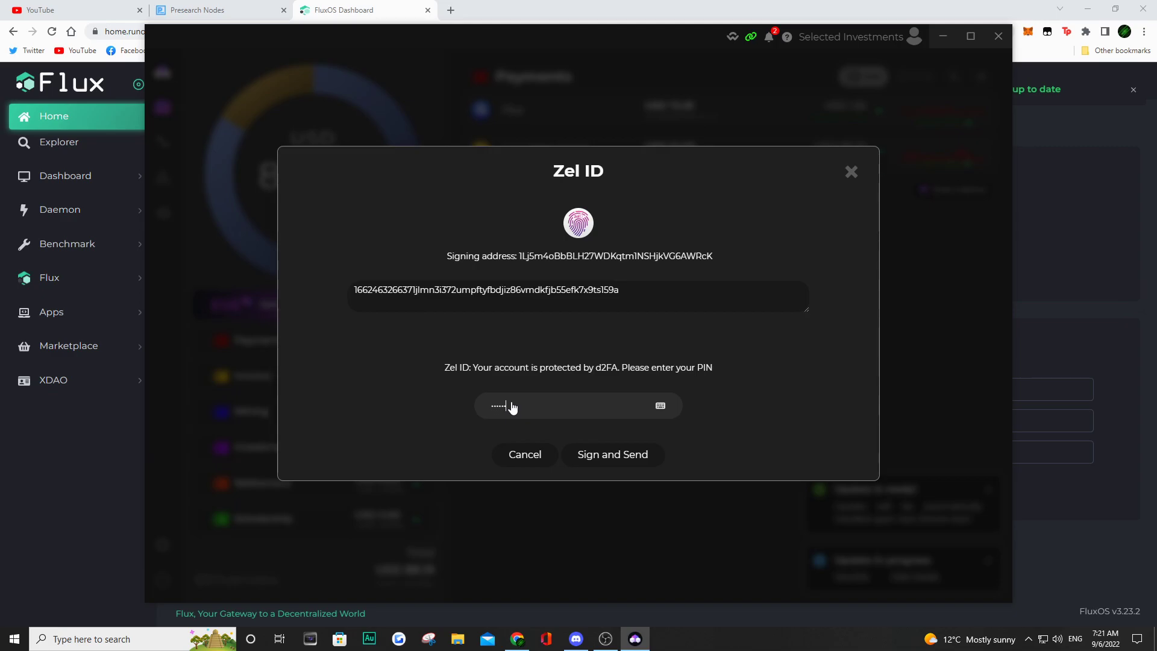
left_click(608, 458)
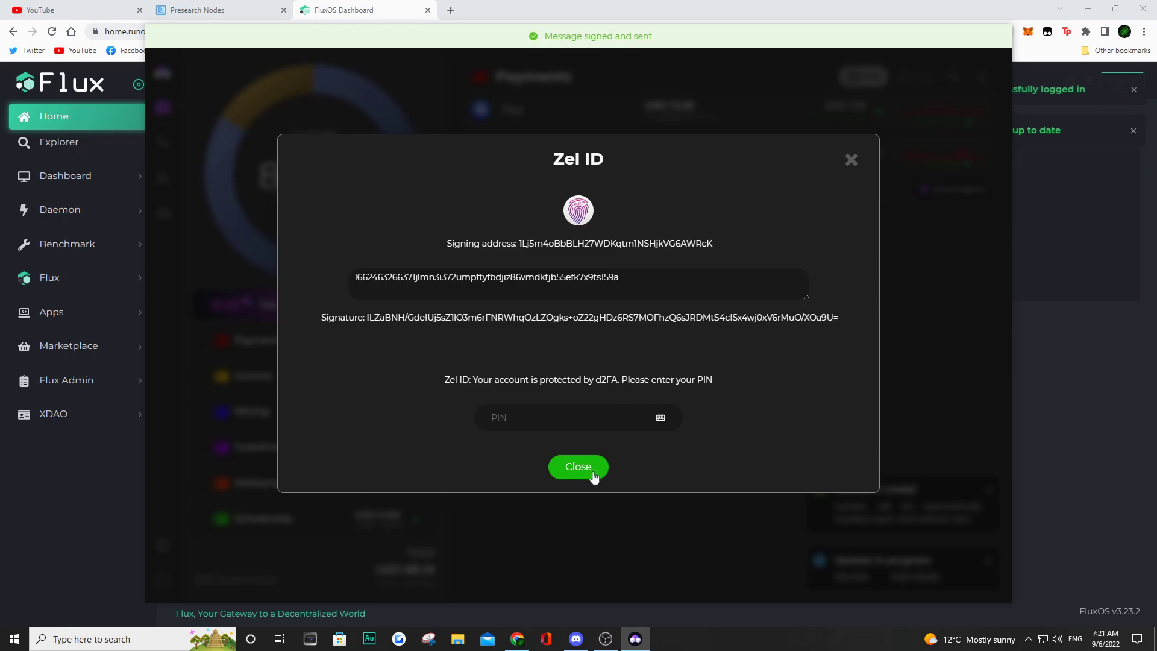
left_click(594, 476)
left_click(1030, 413)
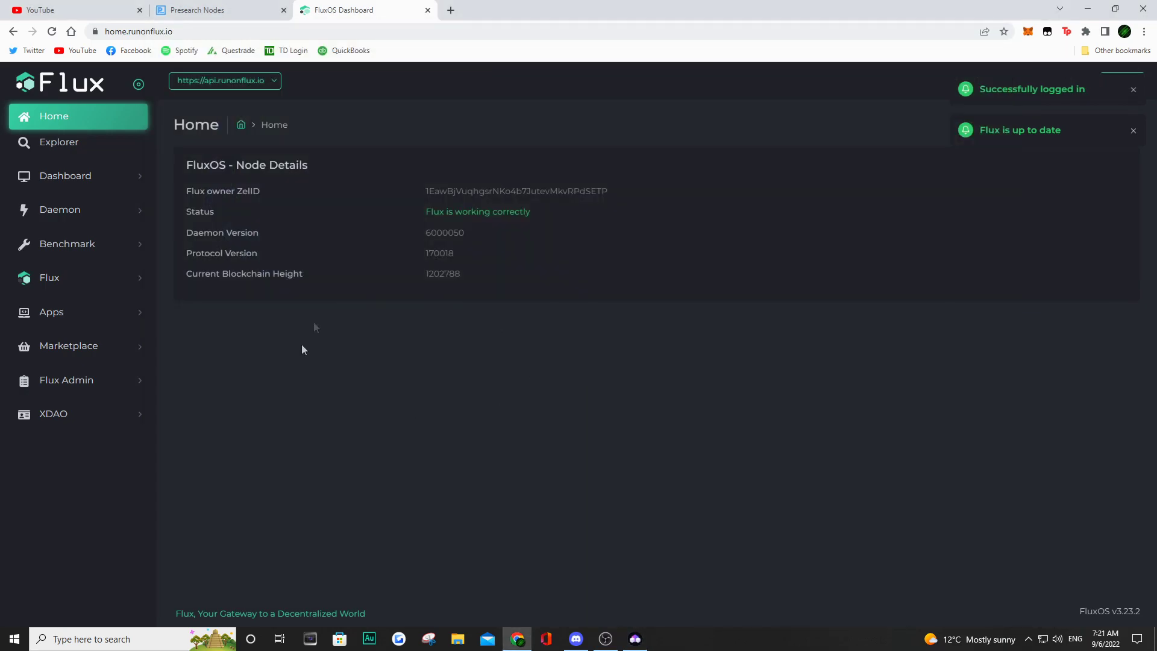
Step: Expand the PresearchNode app under Global Apps > My Apps and scroll to its four node locations
left_click(53, 316)
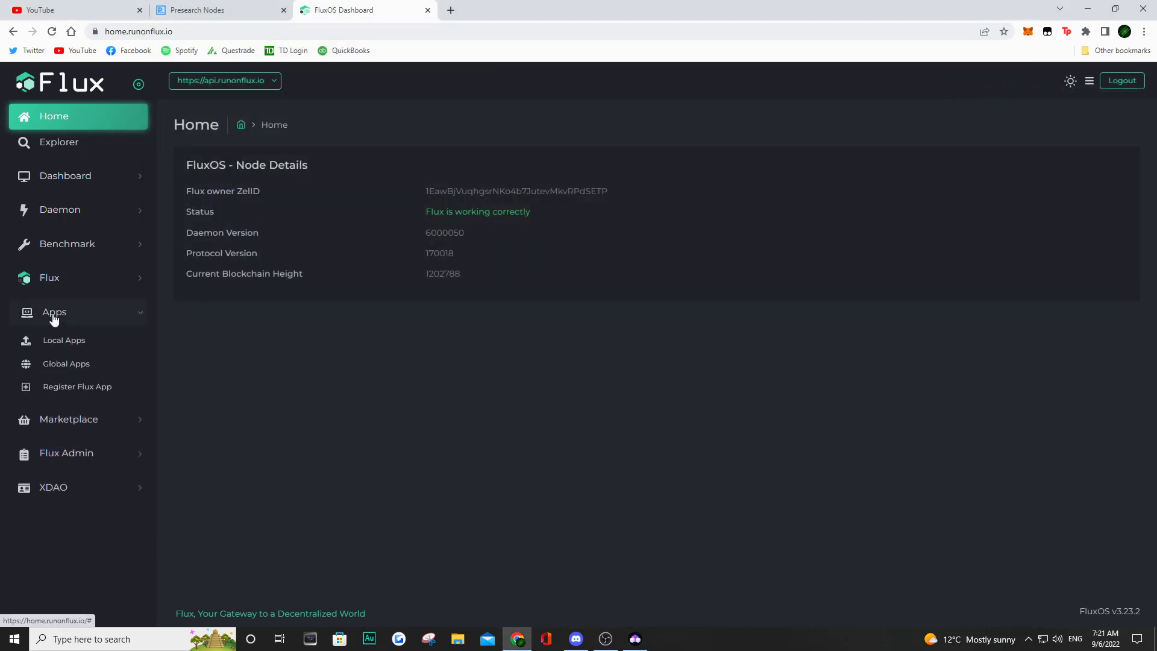
left_click(57, 363)
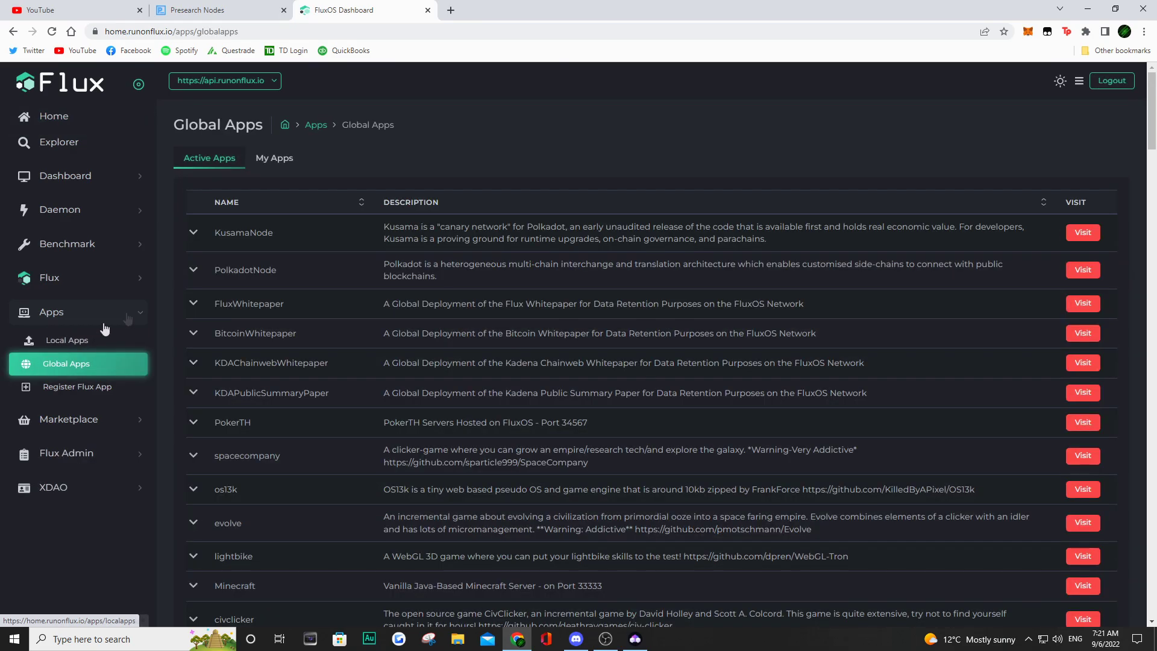
left_click(269, 164)
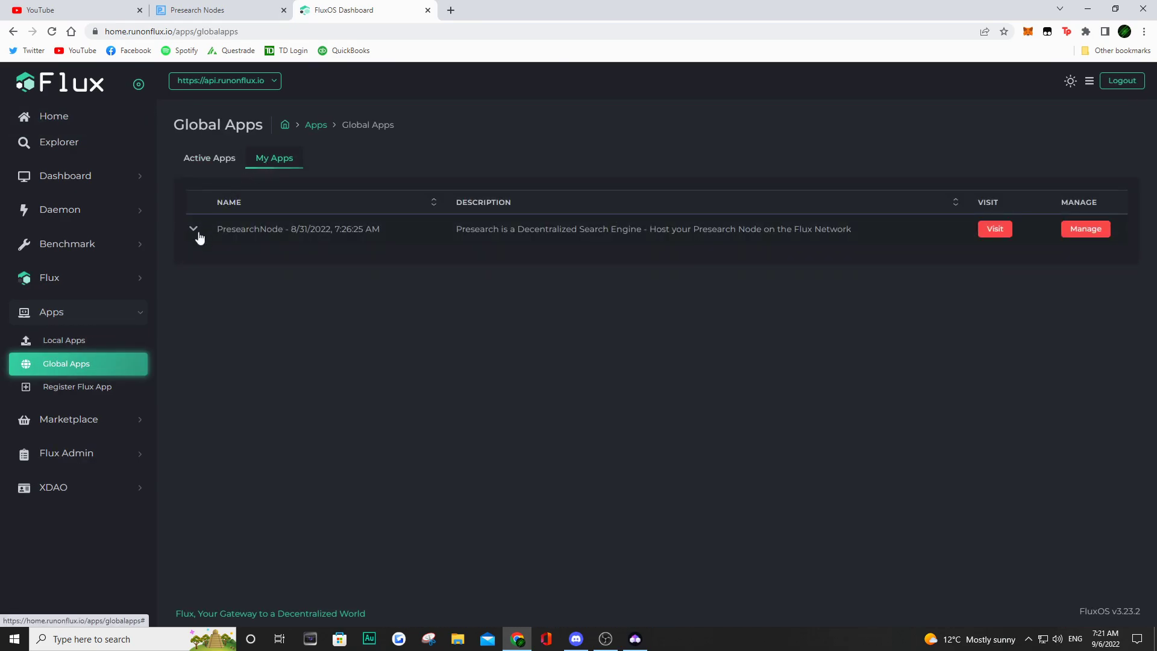
left_click(194, 232)
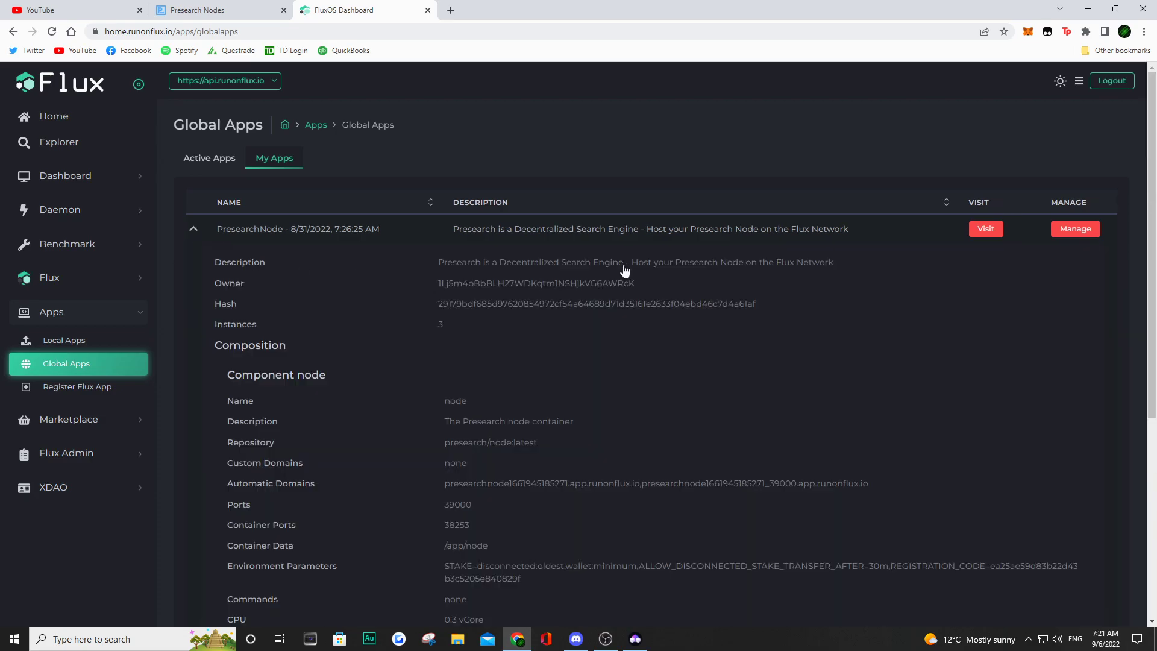
scroll(624, 277, "down", 3)
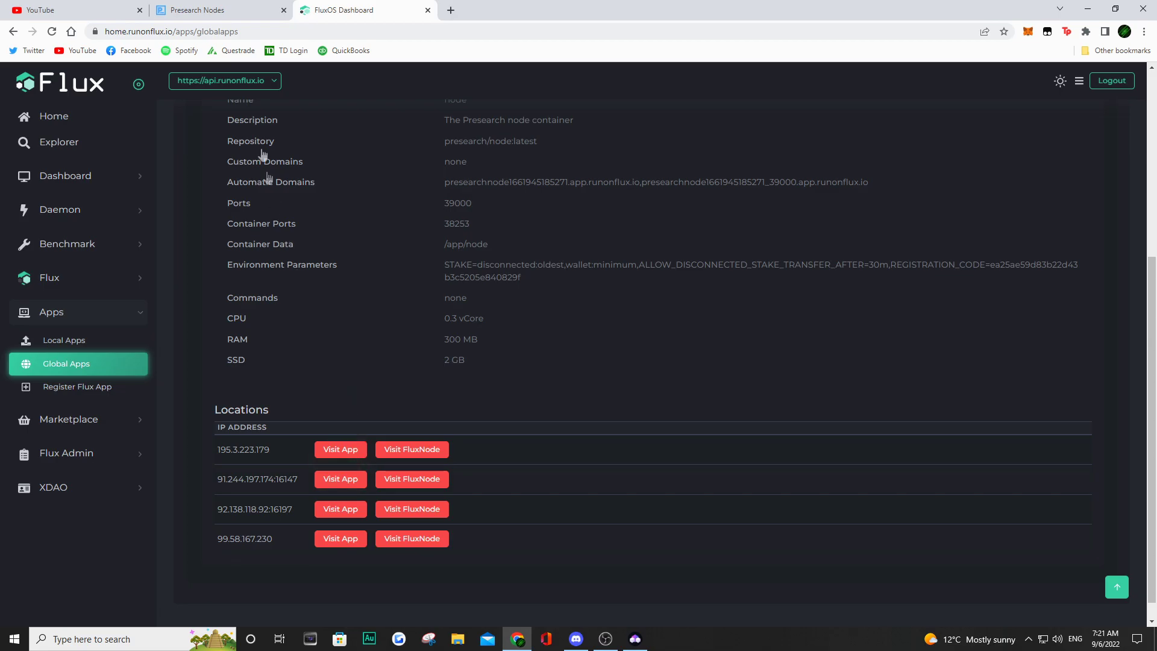
left_click(244, 15)
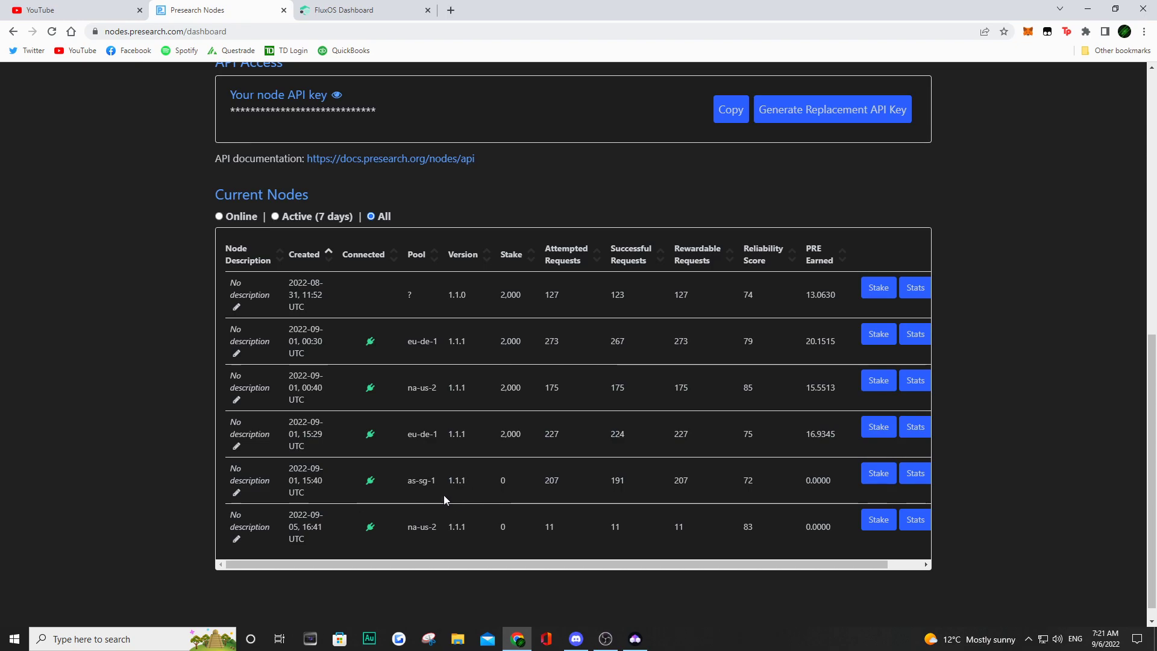
Step: Open the as-sg-1 node's stats and match its IP 92.138.118.92 against the FluxOS Locations list
left_click(909, 481)
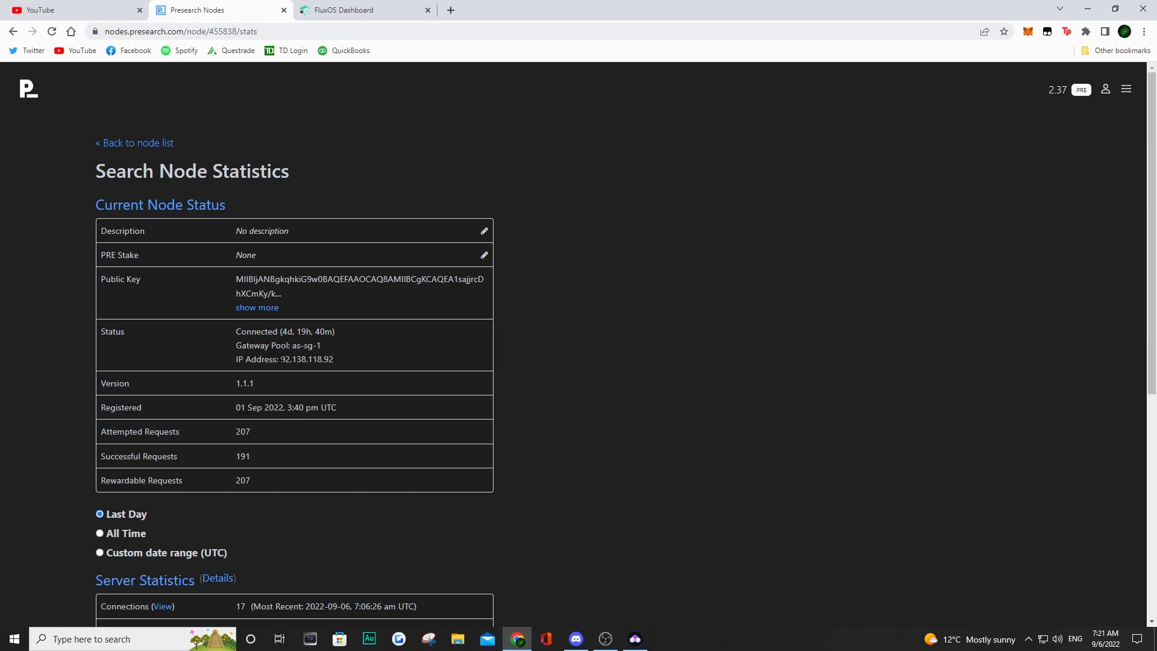
left_click_drag(280, 359, 339, 358)
left_click(369, 361)
left_click(358, 10)
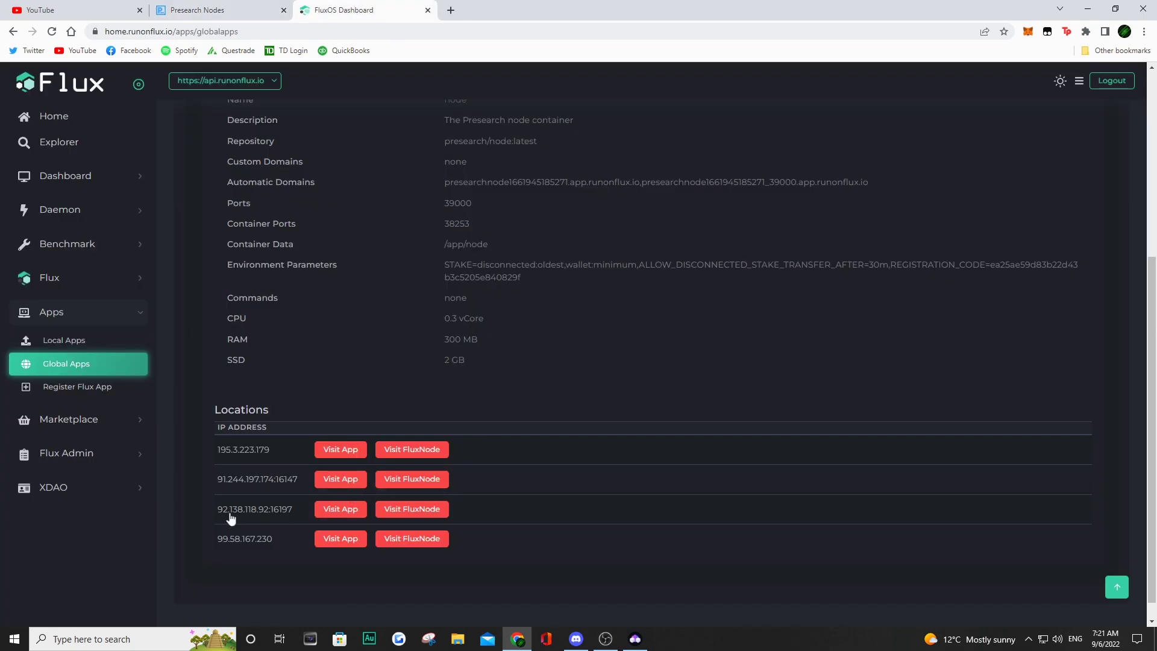
left_click(232, 10)
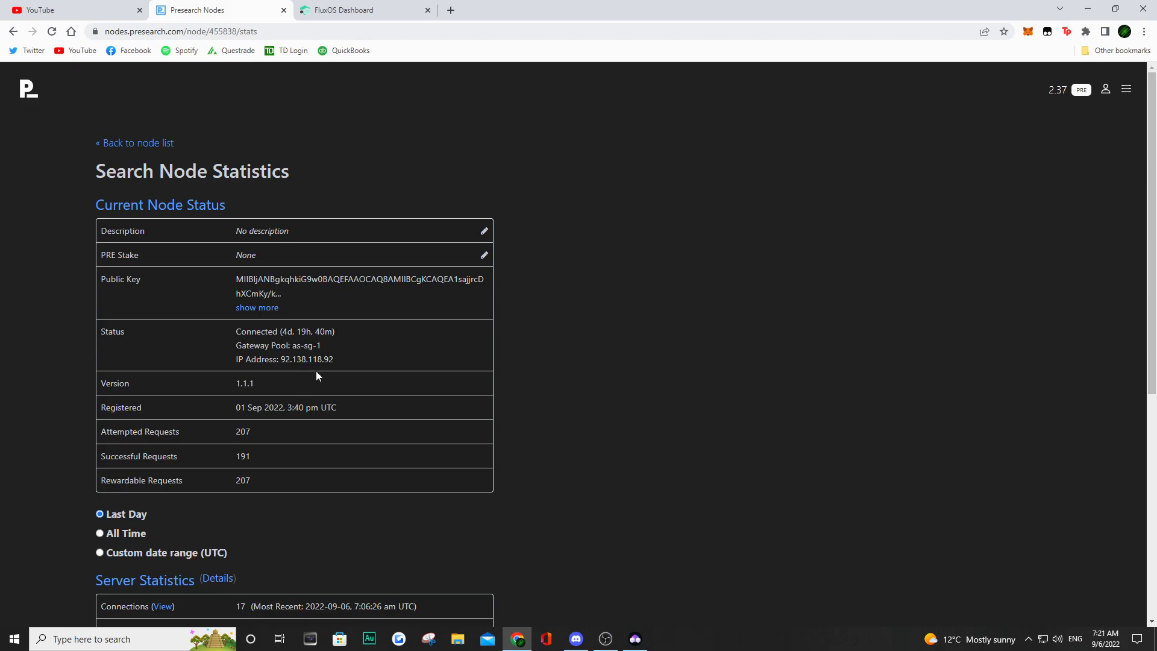
left_click(344, 14)
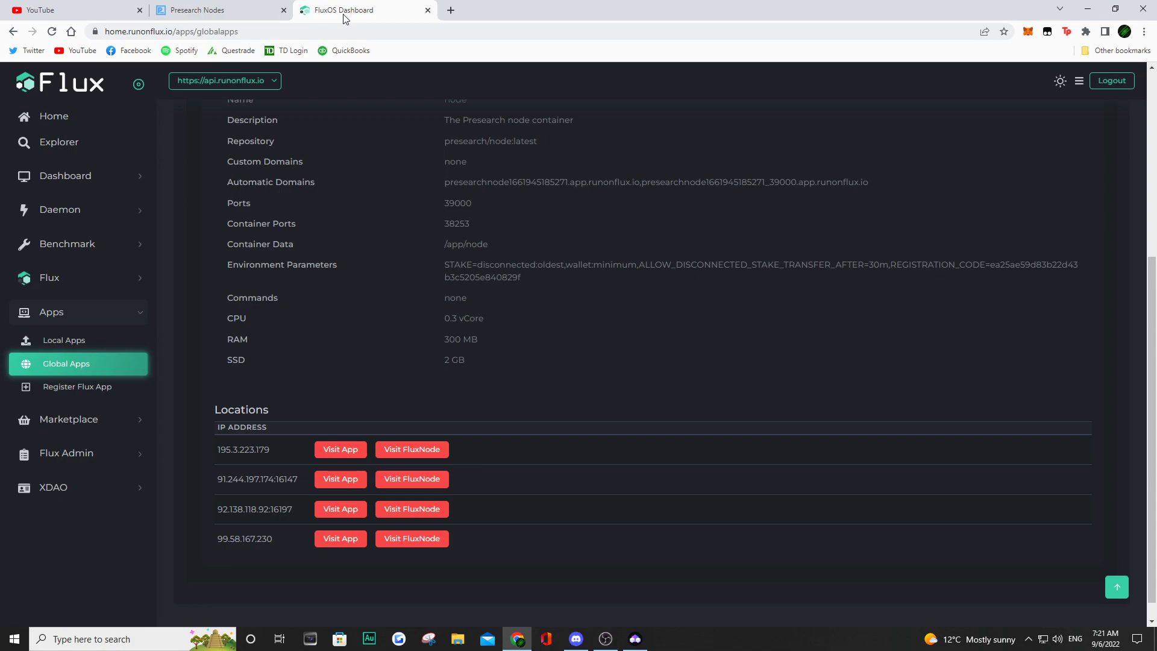
Step: On the 92.138.118.92 Flux node, list My Local Apps under Apps > Local Apps
left_click(258, 15)
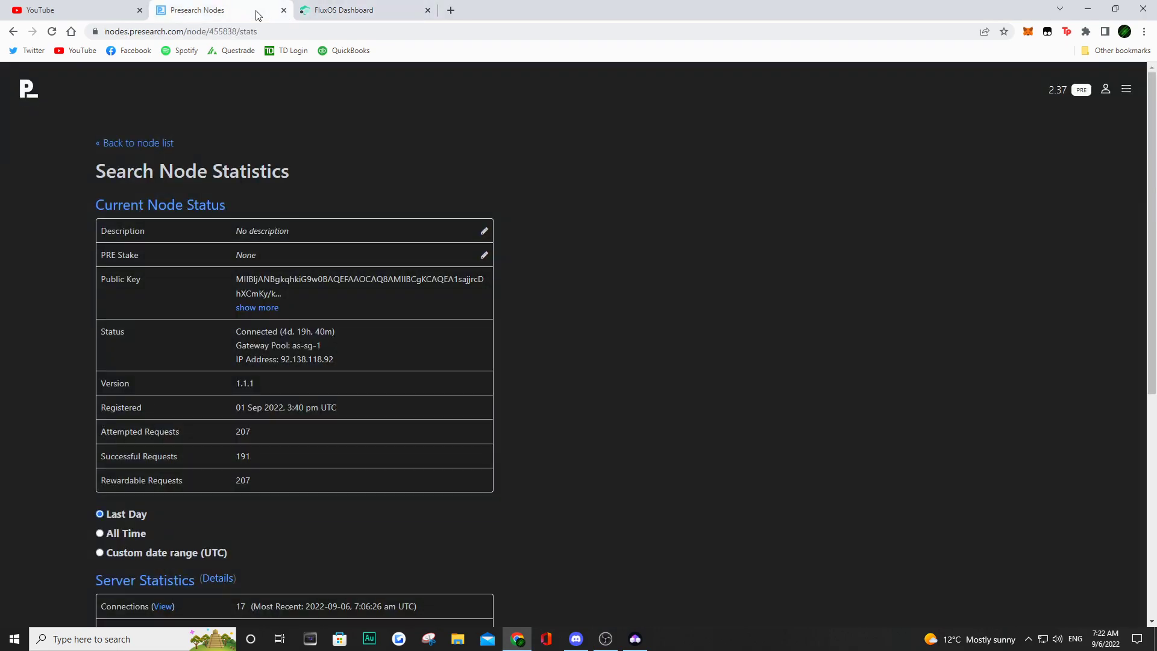
left_click(338, 10)
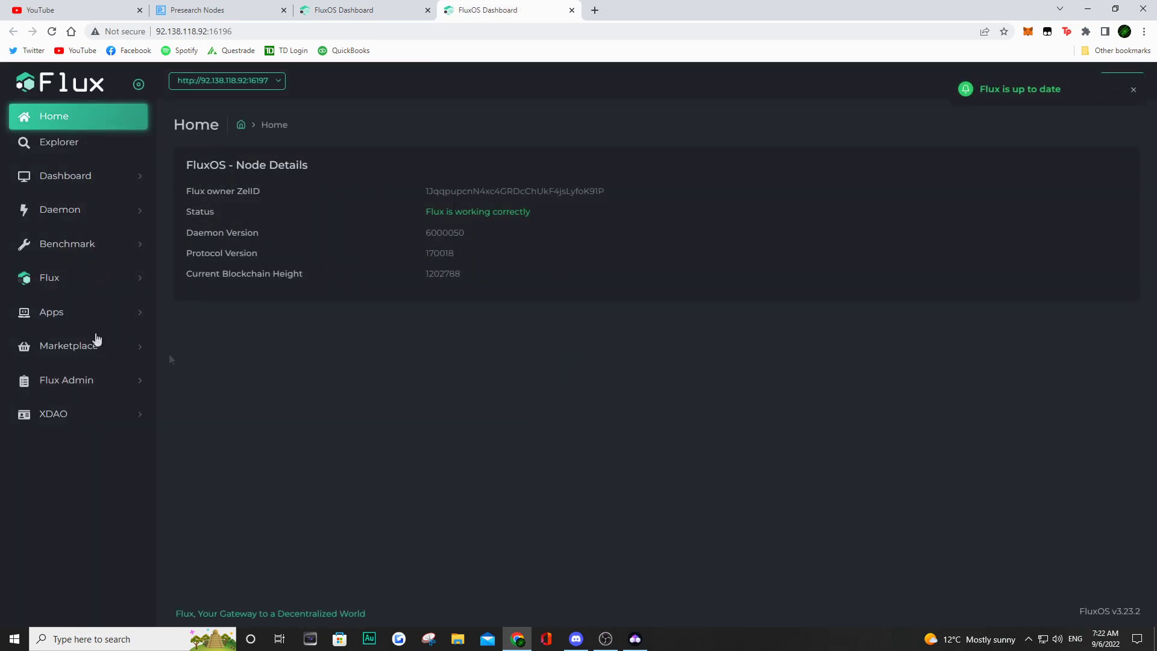
left_click(68, 316)
left_click(65, 345)
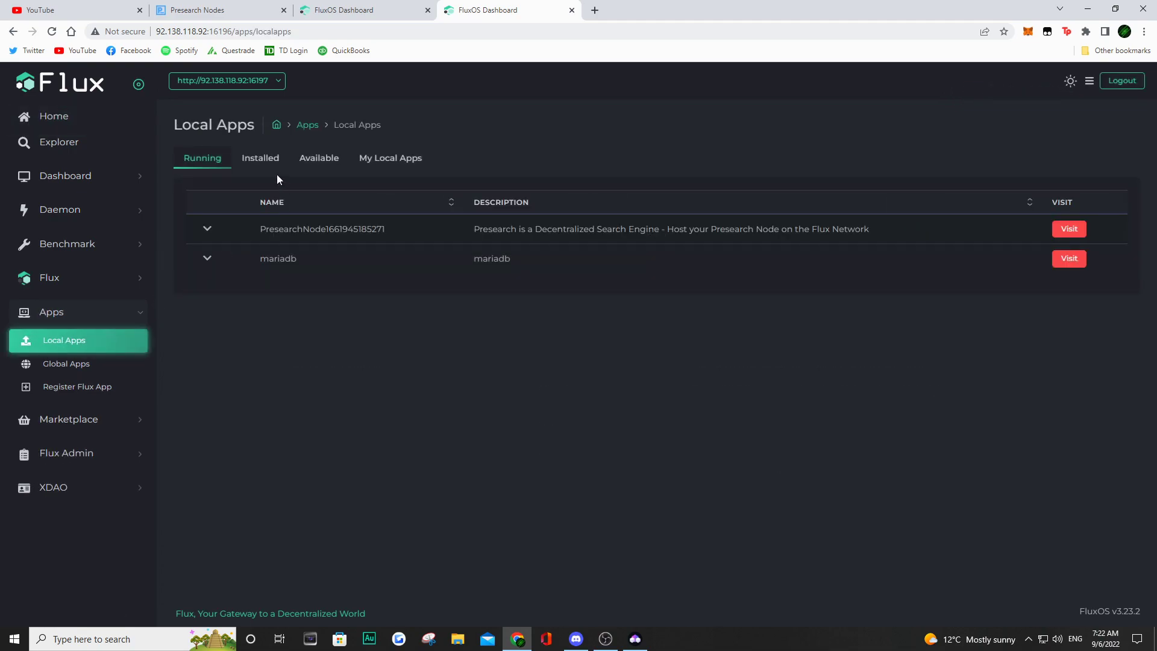
left_click(386, 163)
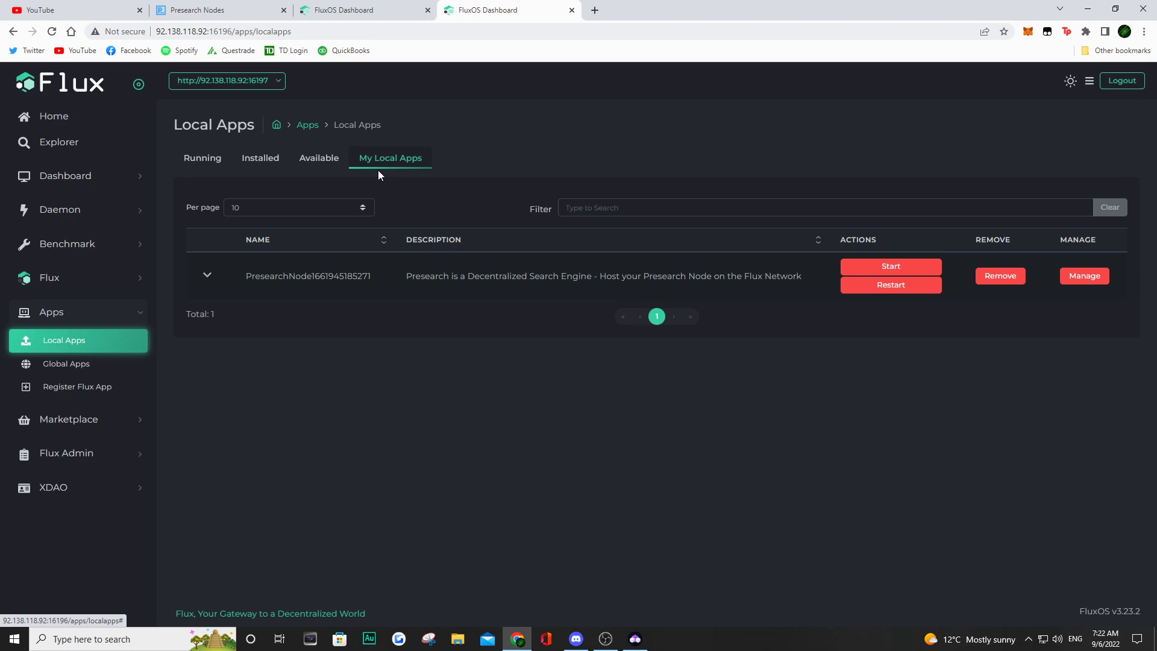
Step: Stop the PresearchNode app from its Manage > Control panel and confirm the stop
left_click(1083, 276)
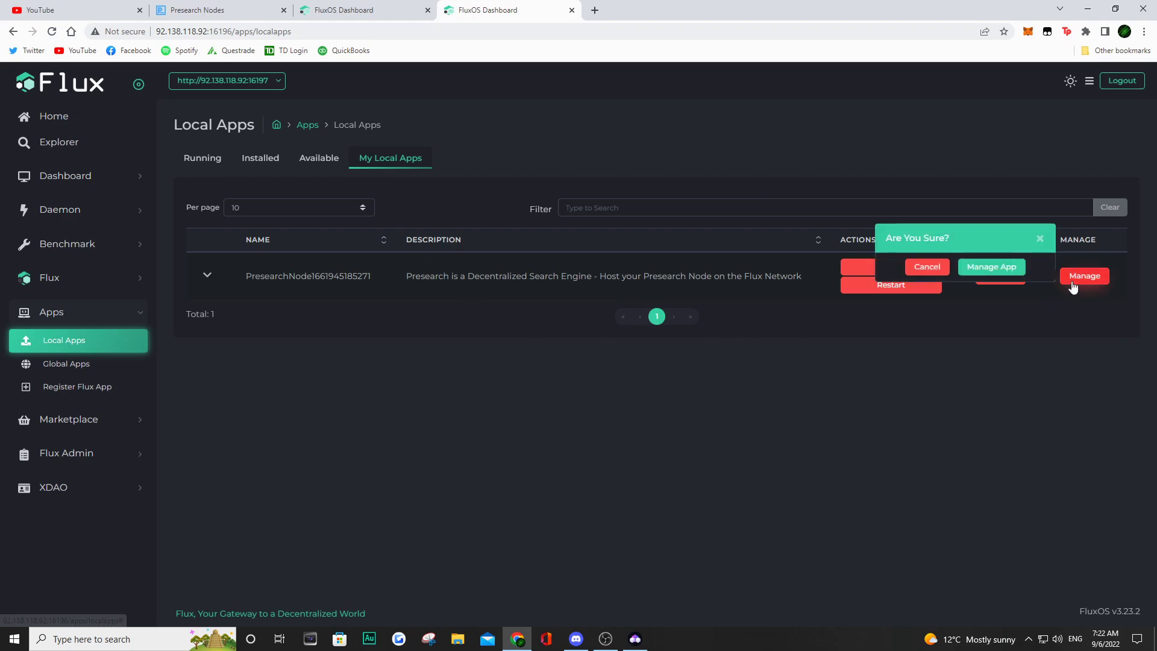
left_click(1003, 270)
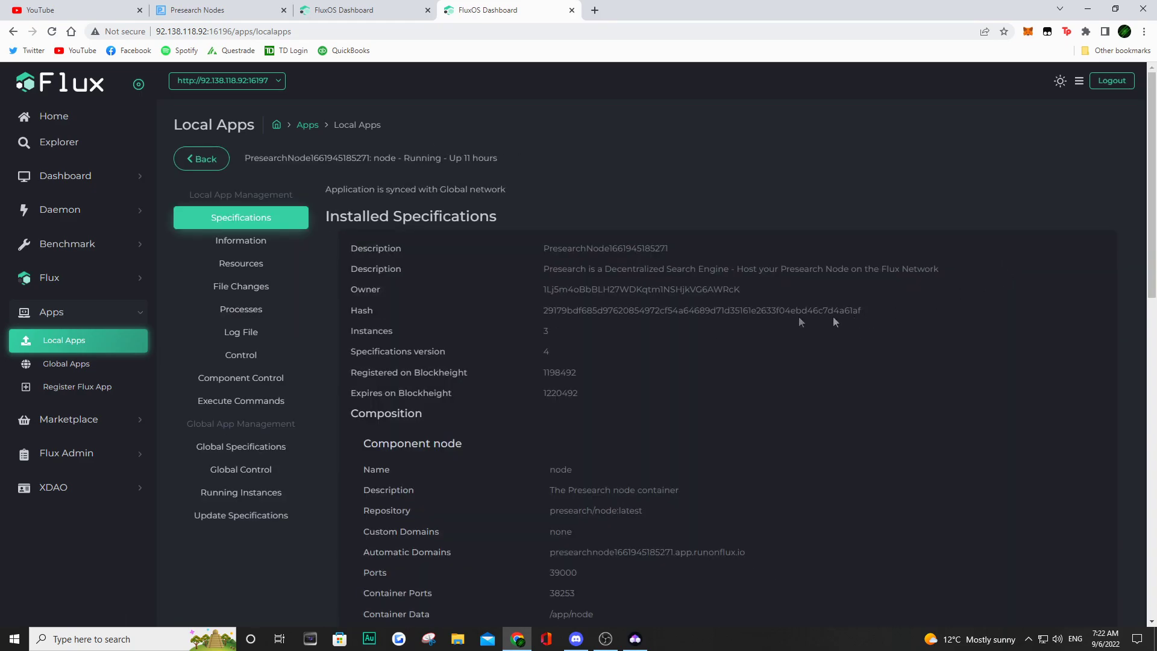
left_click(240, 356)
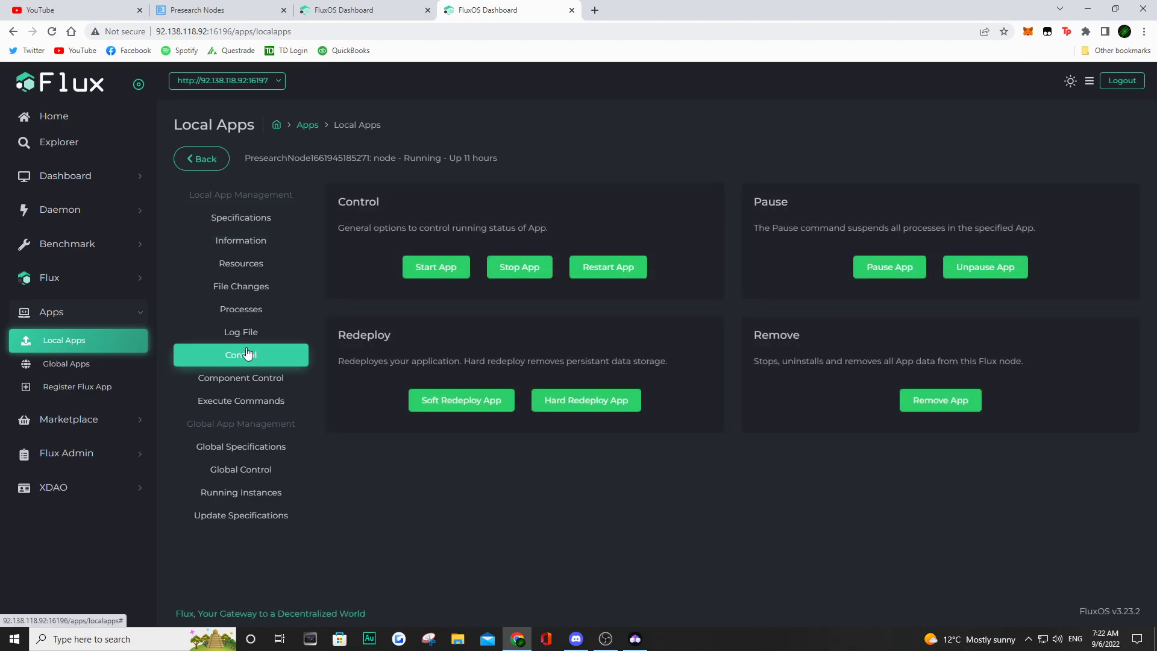
left_click(508, 269)
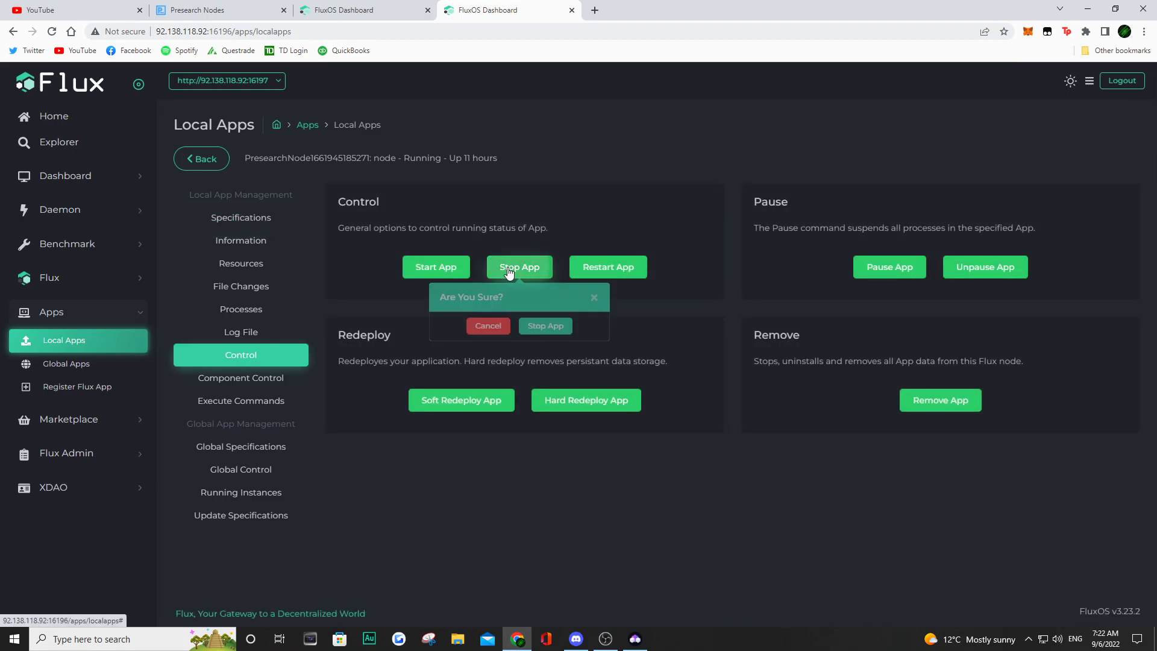
left_click(545, 326)
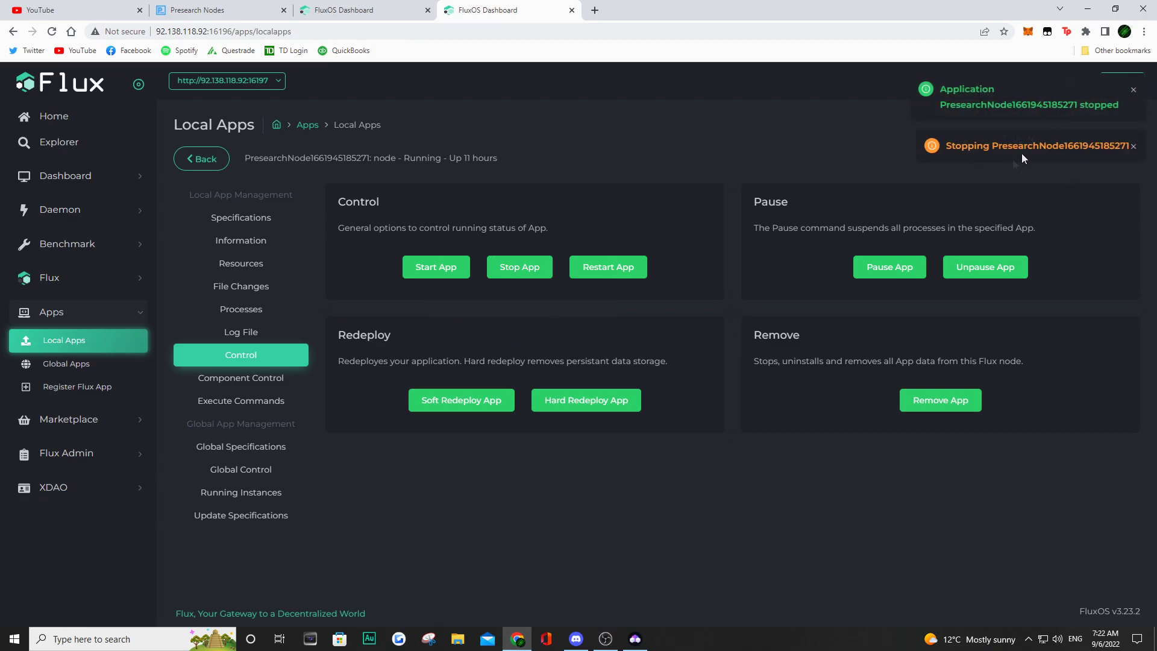
left_click(227, 12)
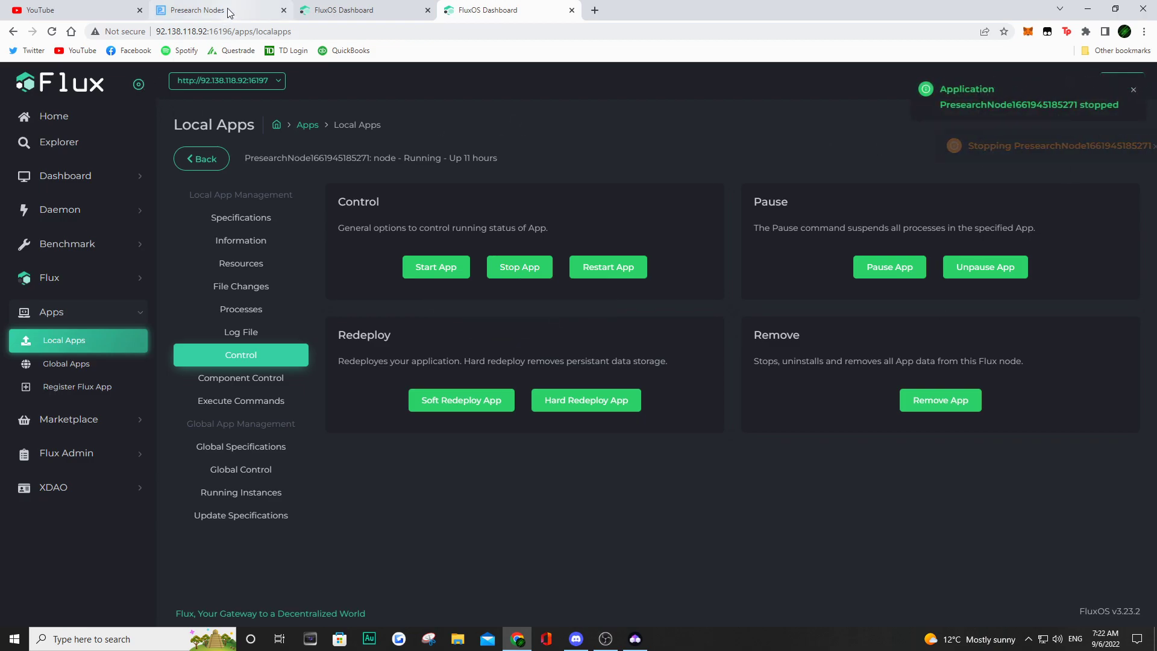
left_click(150, 138)
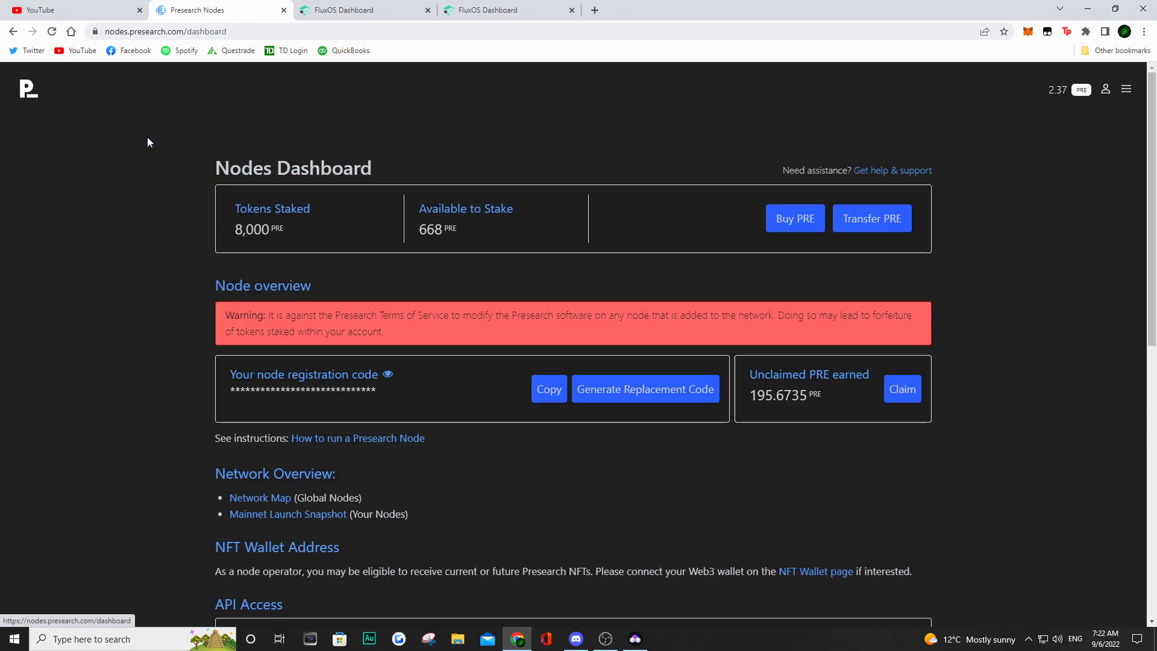
scroll(554, 247, "down", 5)
scroll(553, 247, "down", 5)
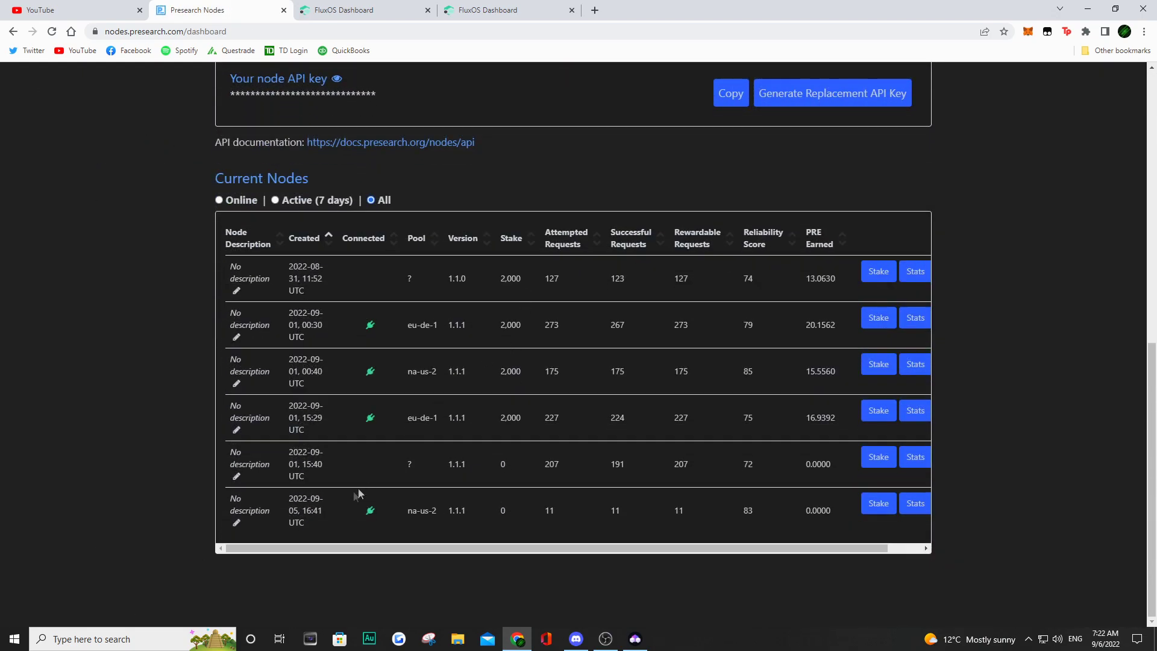
left_click_drag(247, 464, 698, 466)
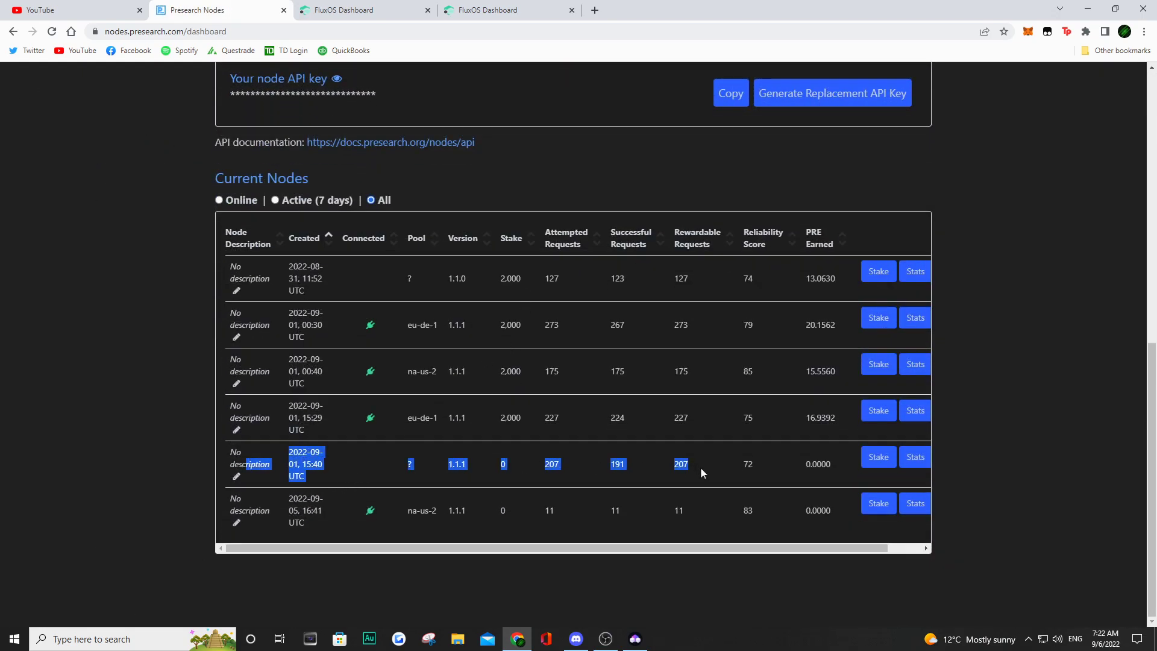
left_click(702, 468)
left_click_drag(496, 469, 515, 466)
left_click(664, 493)
left_click_drag(633, 547, 666, 548)
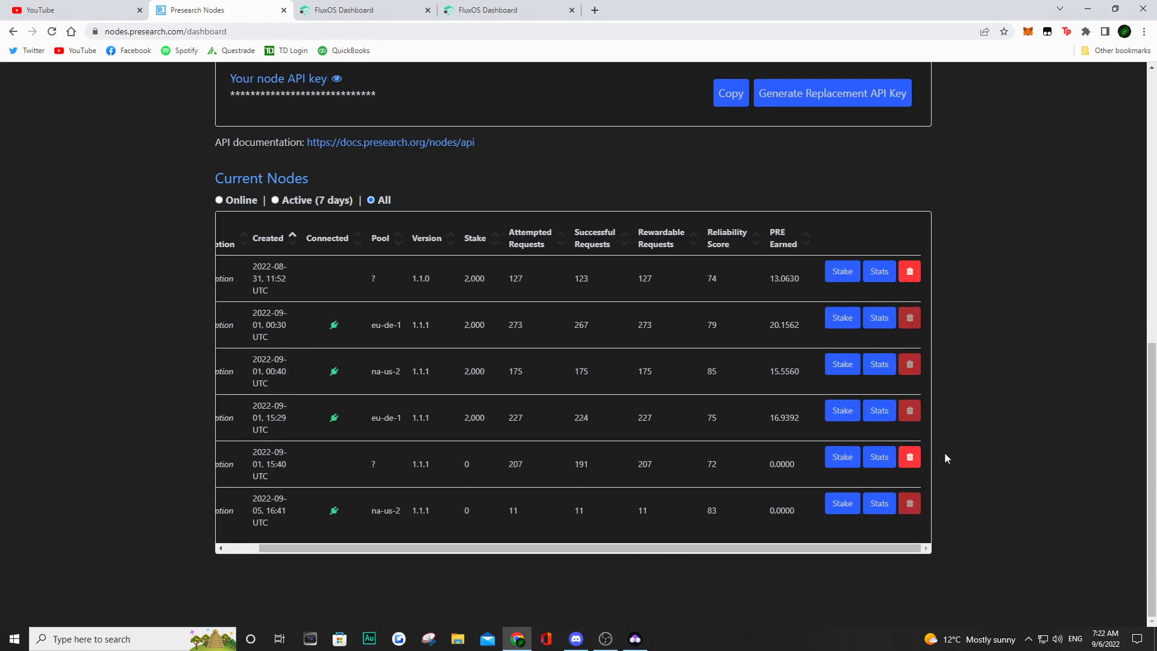
left_click(910, 457)
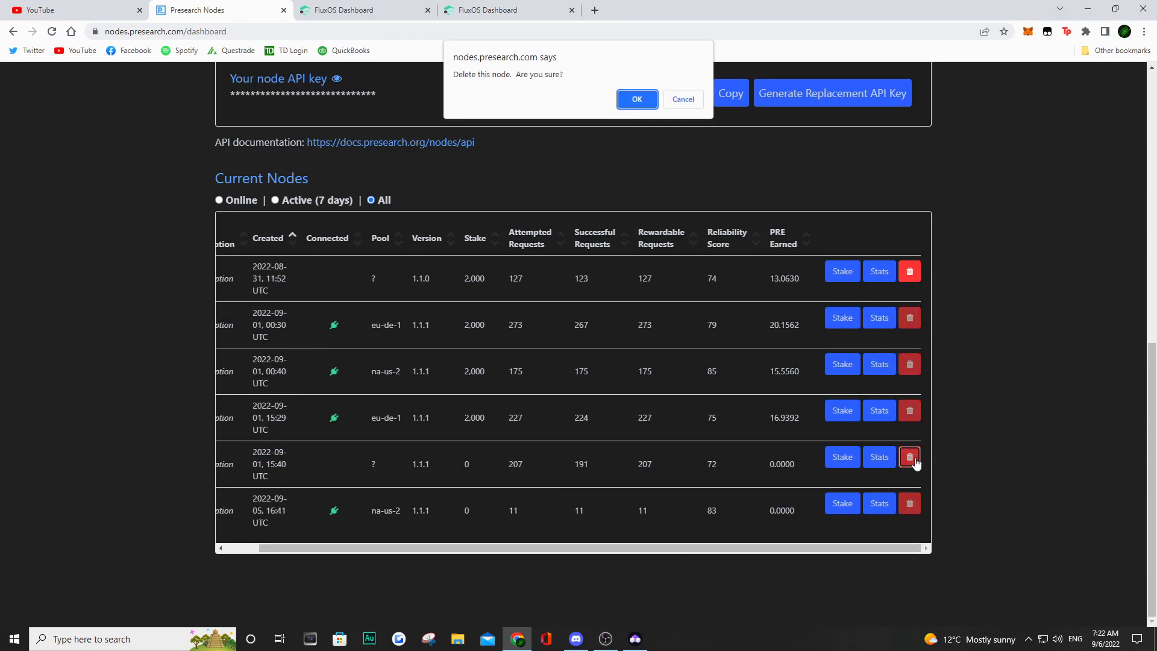
left_click(637, 100)
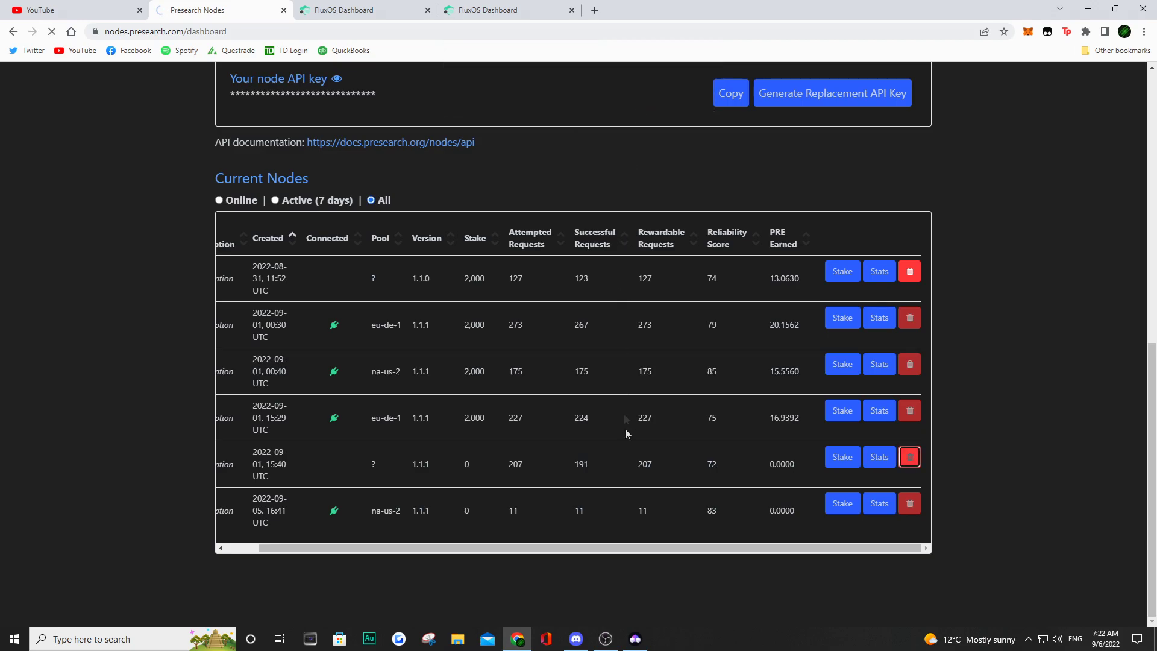
scroll(593, 446, "down", 8)
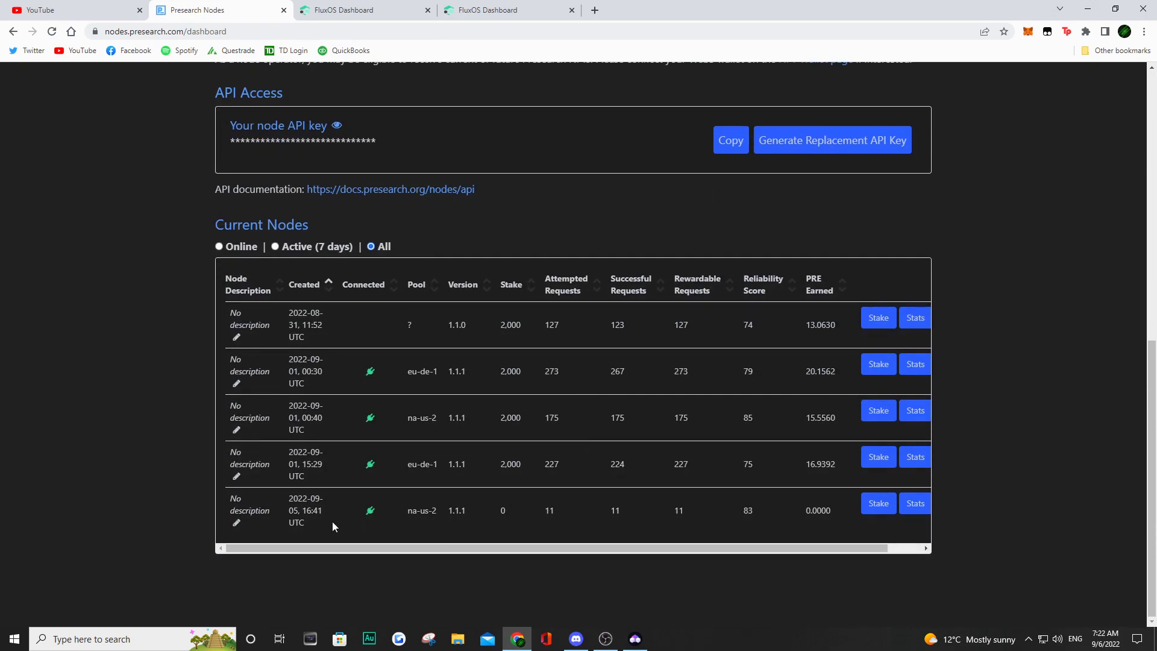
left_click(915, 502)
Step: Copy the 2022-09-05 node's IP 99.58.167.230 and open that Flux node's FluxOS page
left_click_drag(281, 359, 333, 359)
left_click(363, 11)
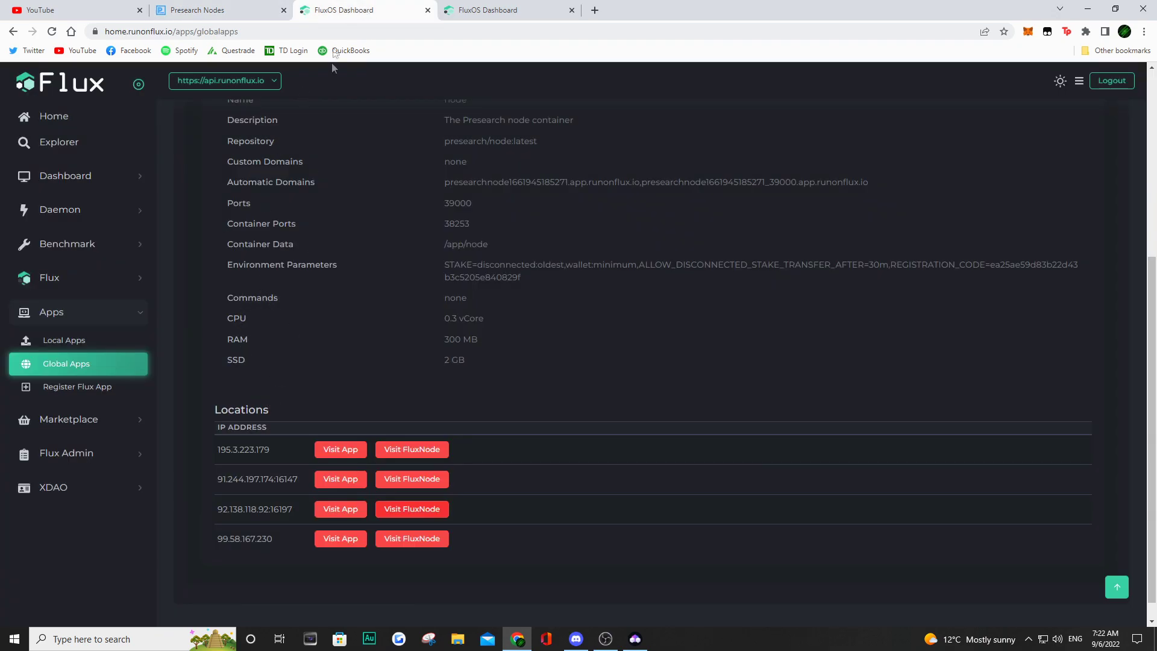
left_click(254, 15)
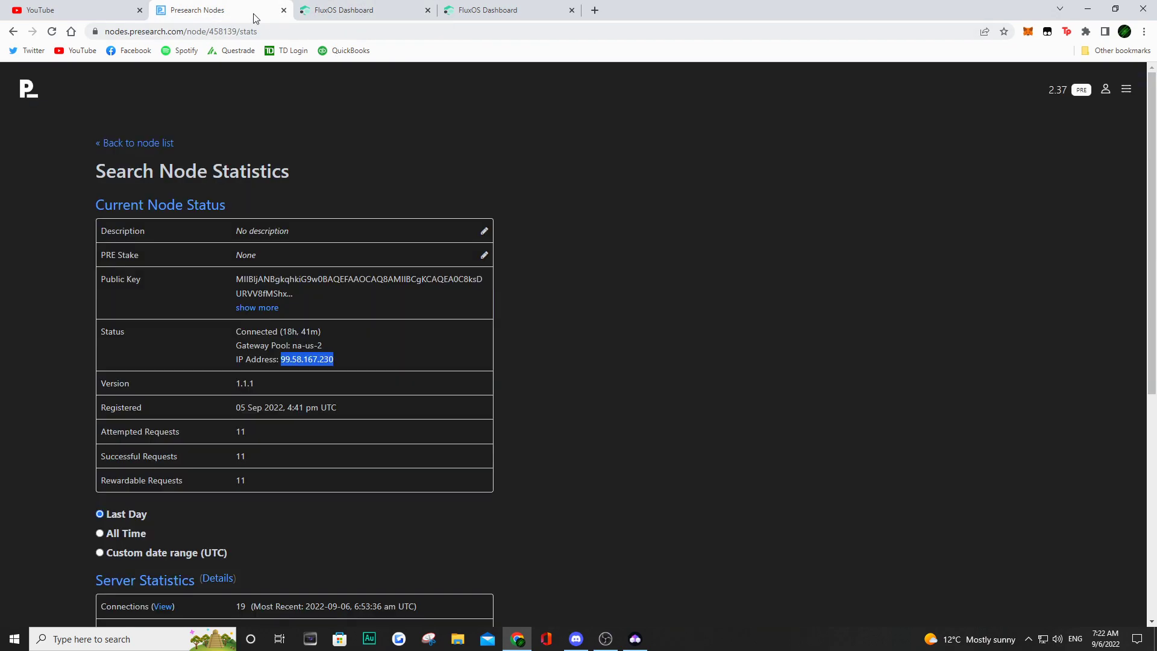
left_click(368, 12)
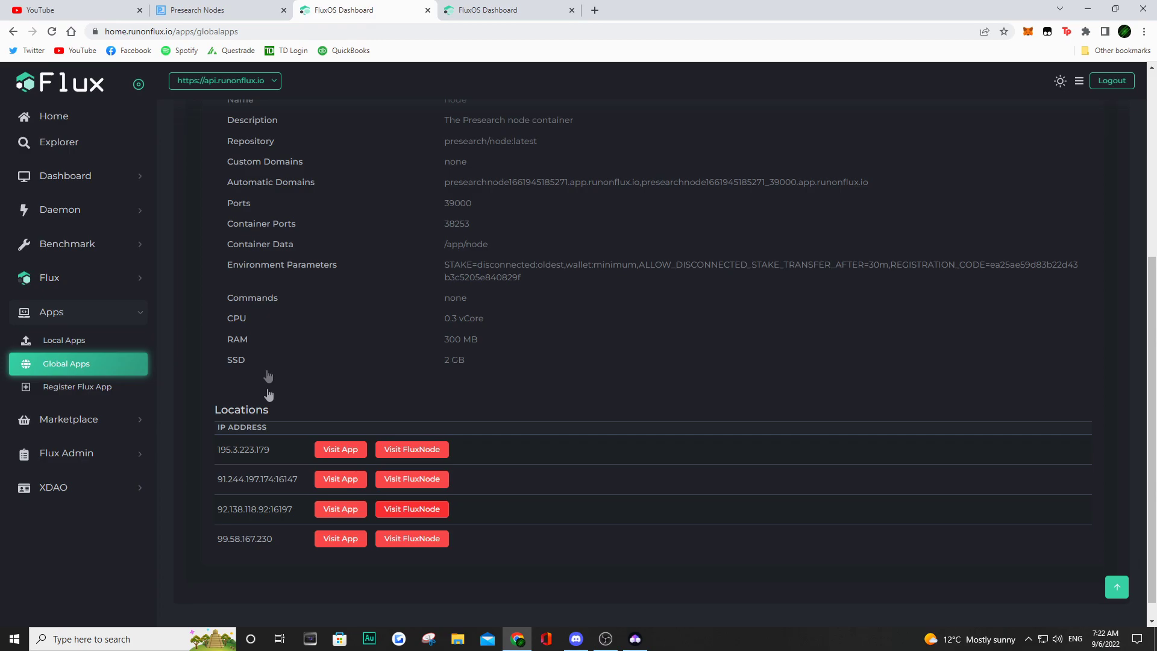
left_click(421, 541)
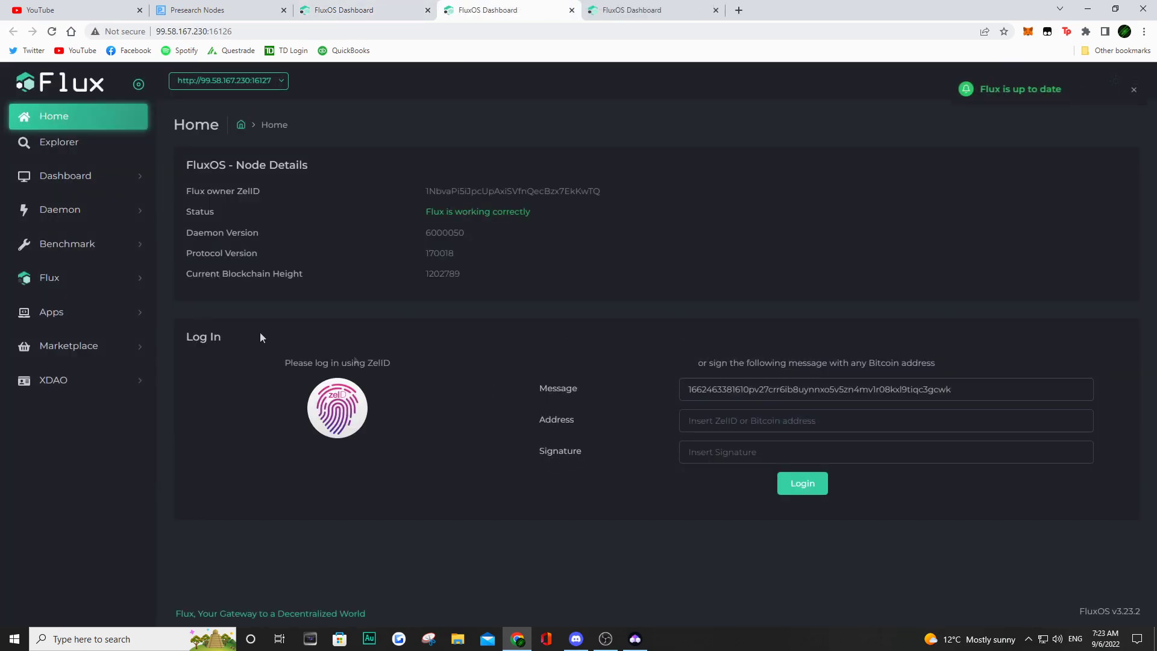
left_click(345, 395)
left_click(602, 114)
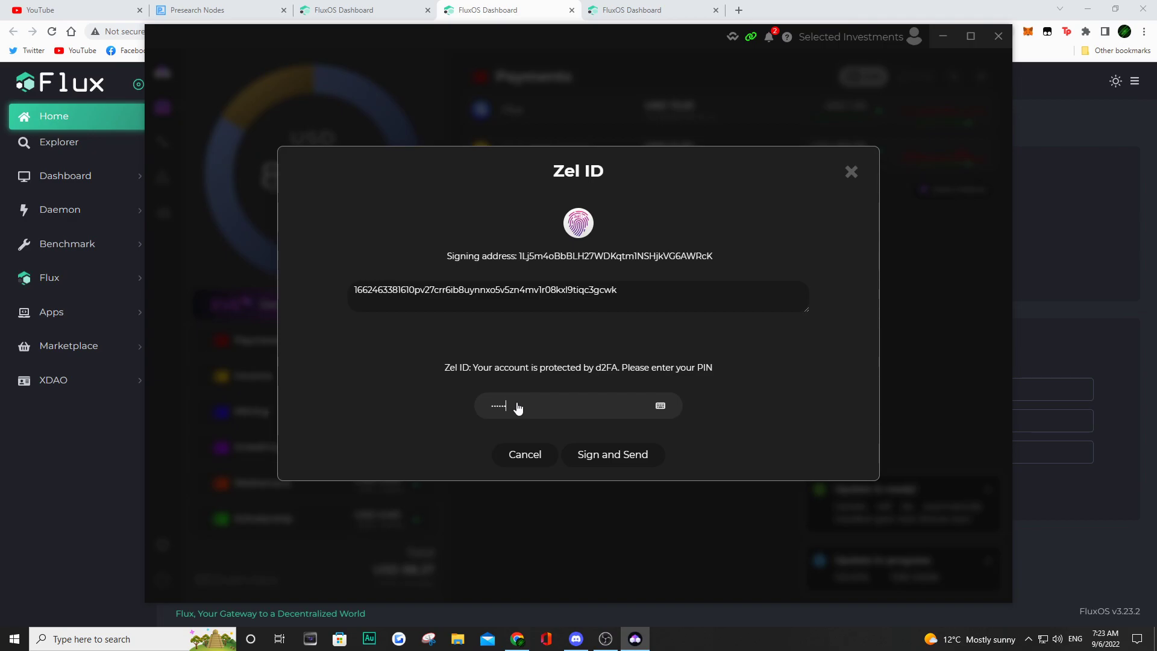
left_click(620, 459)
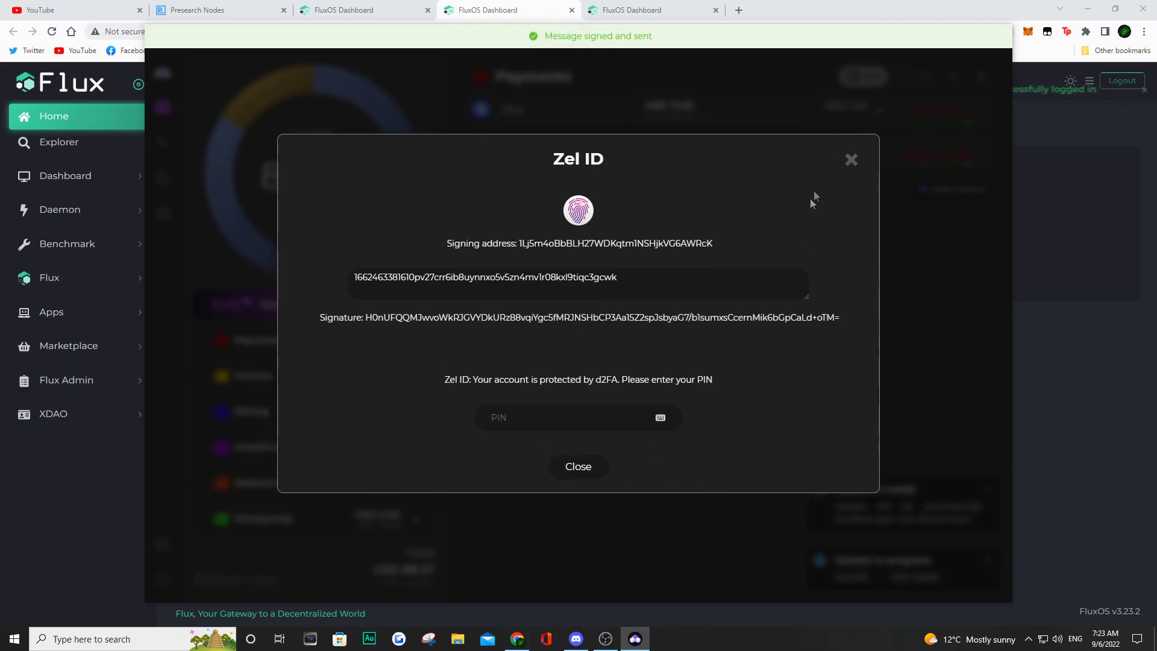
left_click(849, 158)
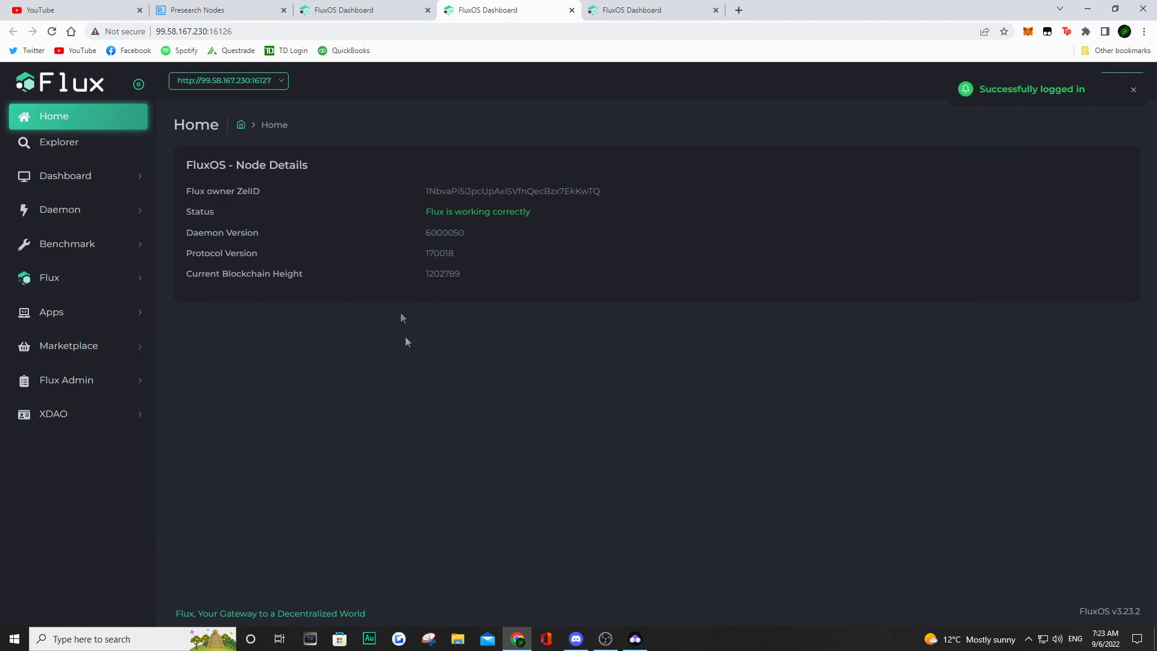
left_click(87, 318)
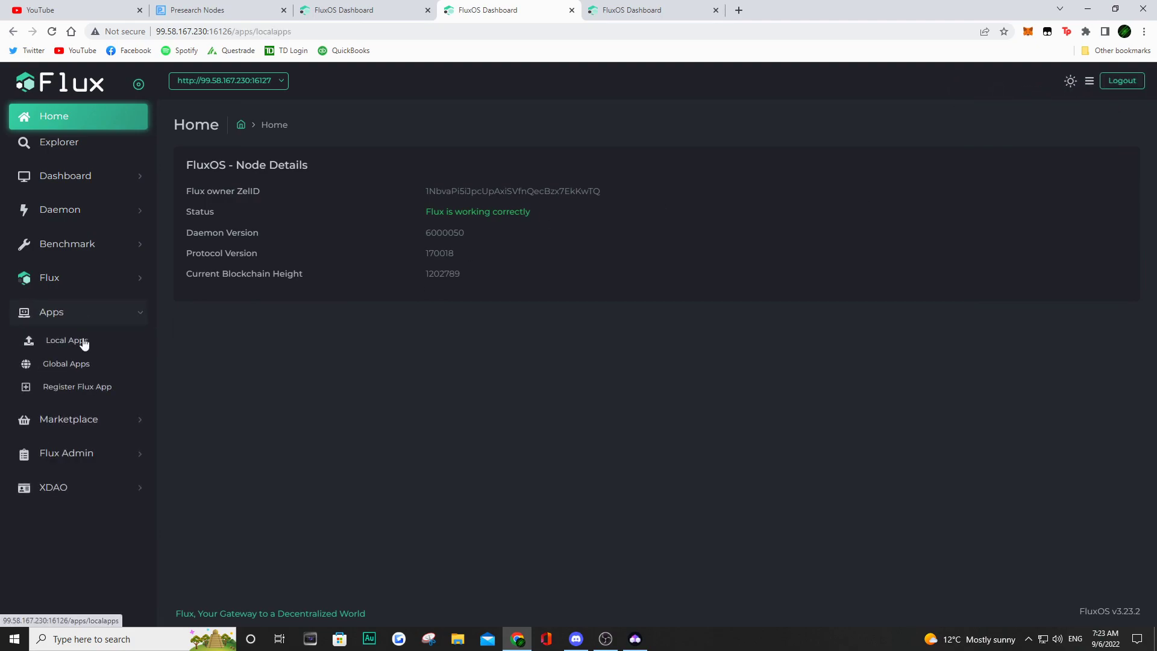
left_click(83, 342)
left_click(386, 159)
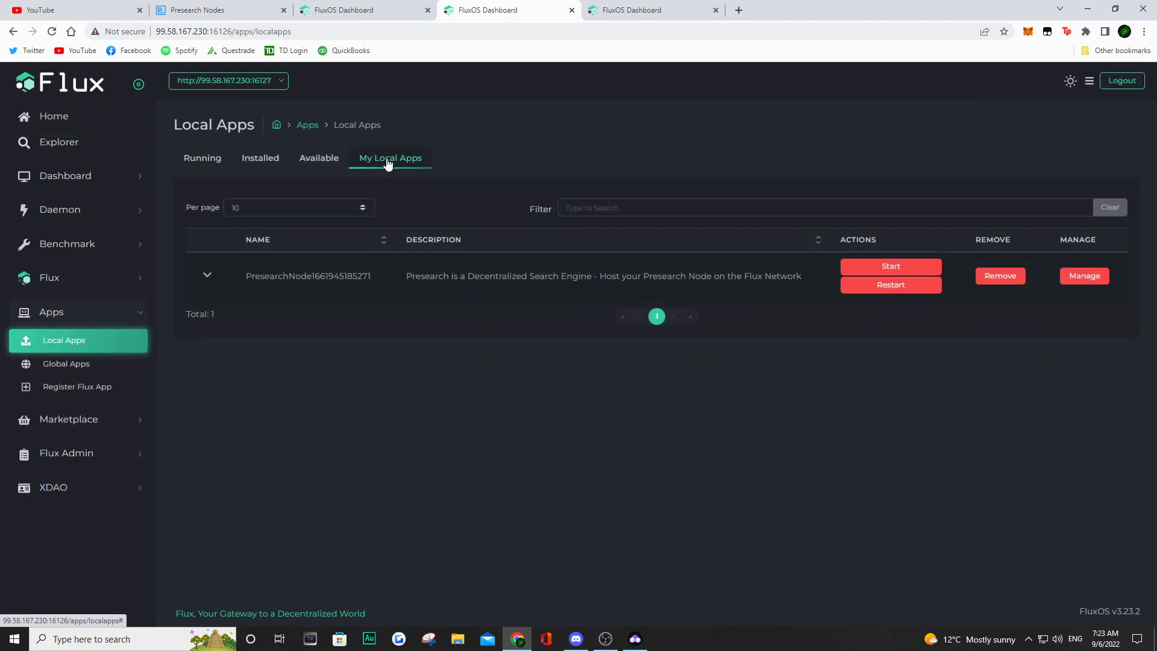
left_click(1085, 275)
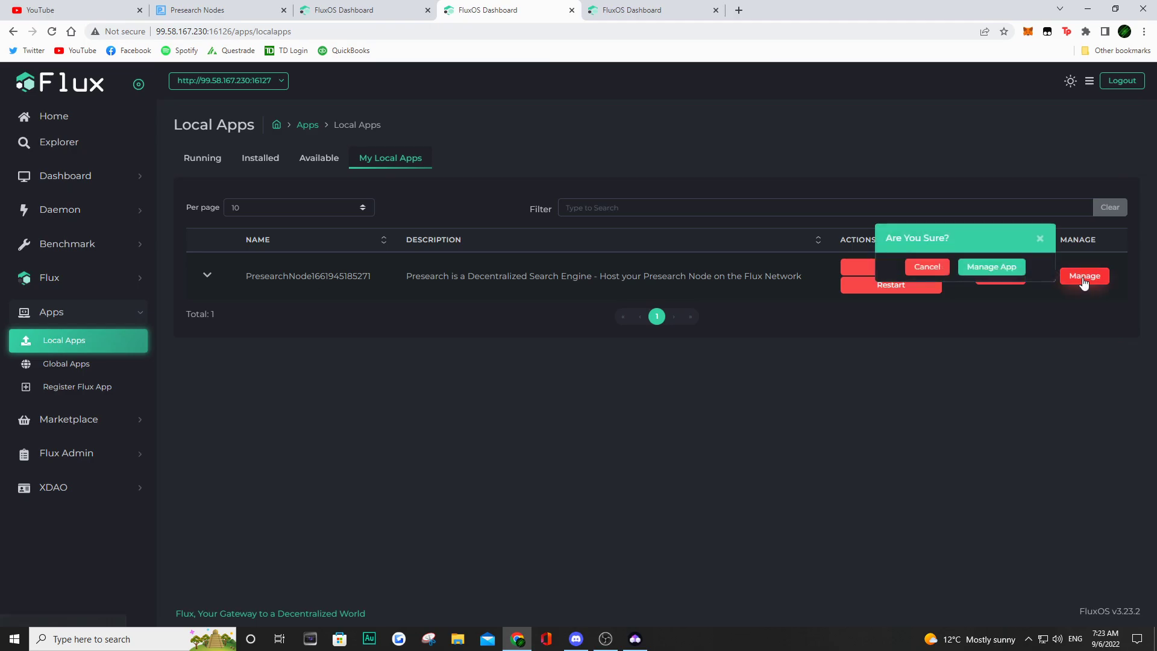
left_click(986, 269)
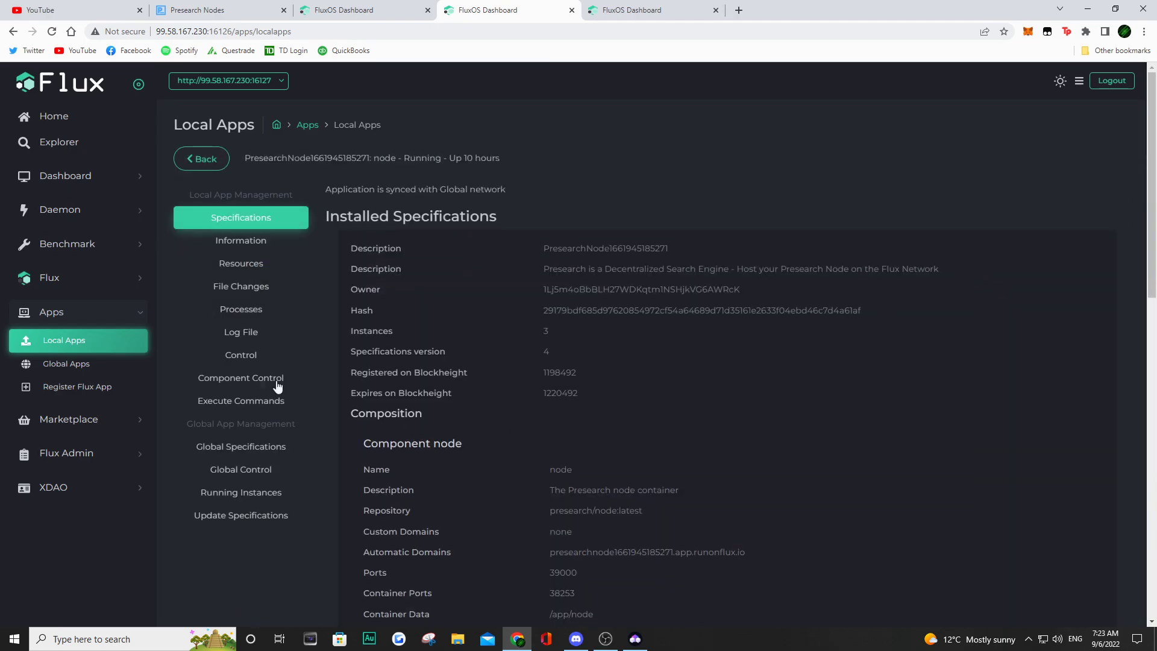
left_click(241, 361)
left_click(515, 269)
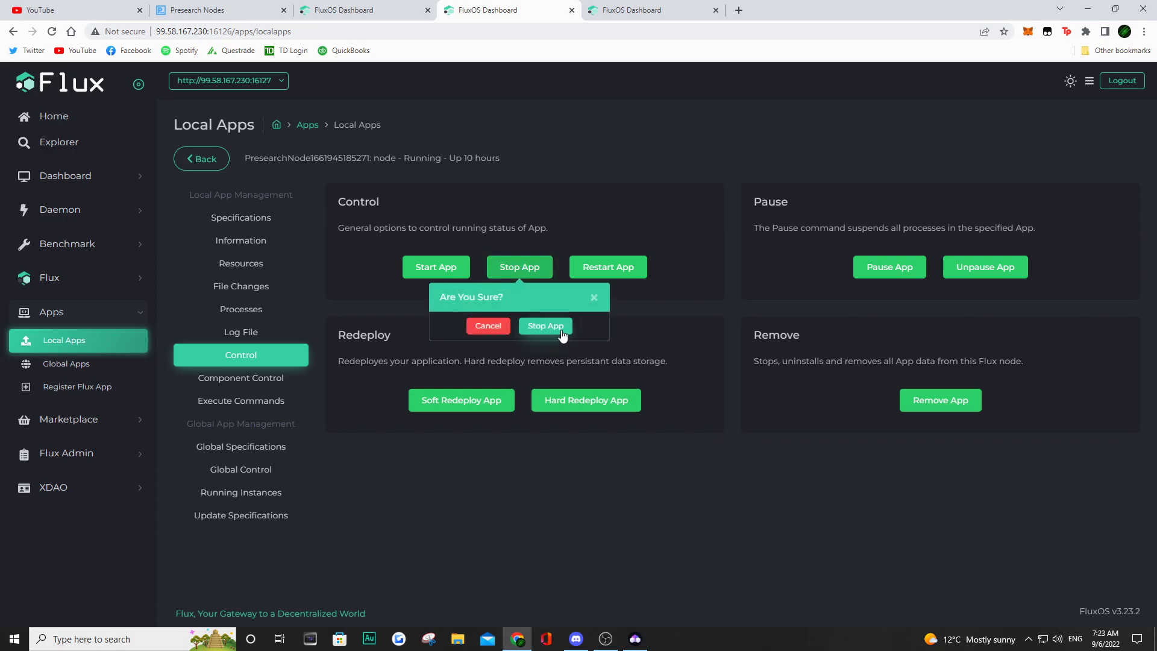
left_click(562, 325)
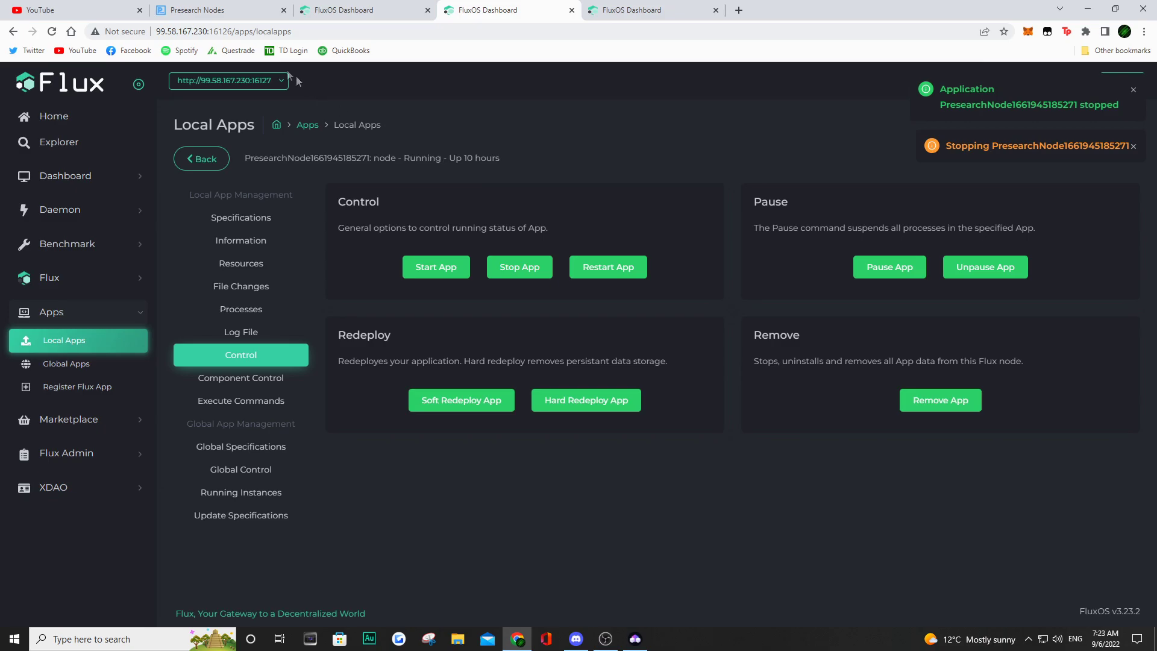
left_click(222, 11)
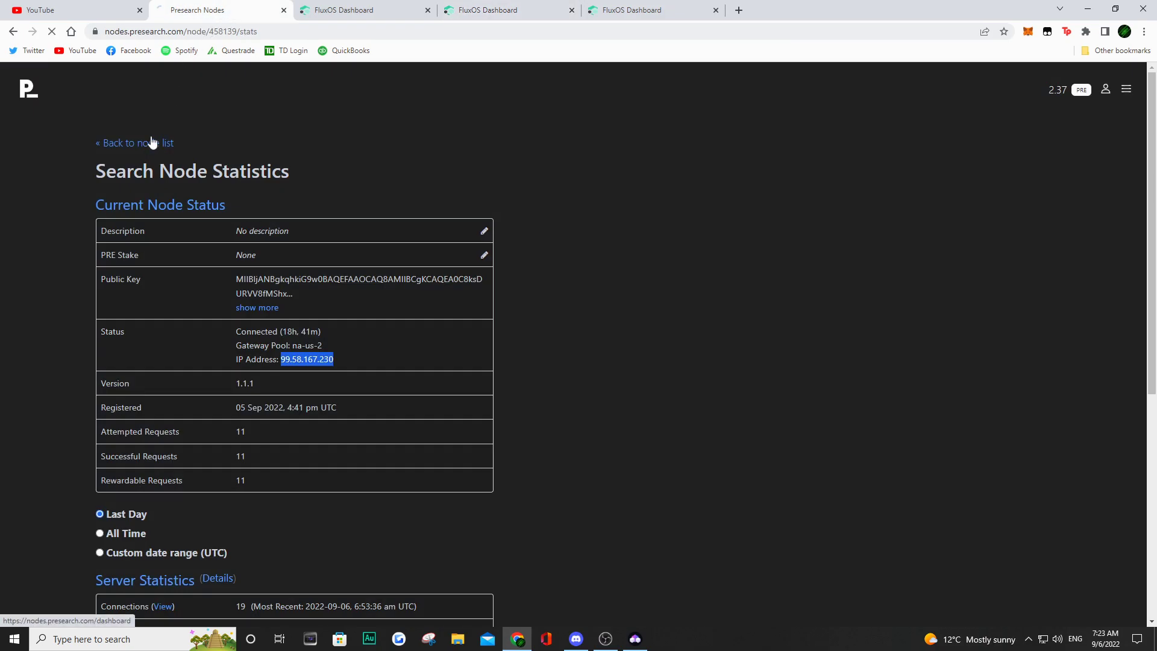
left_click(151, 145)
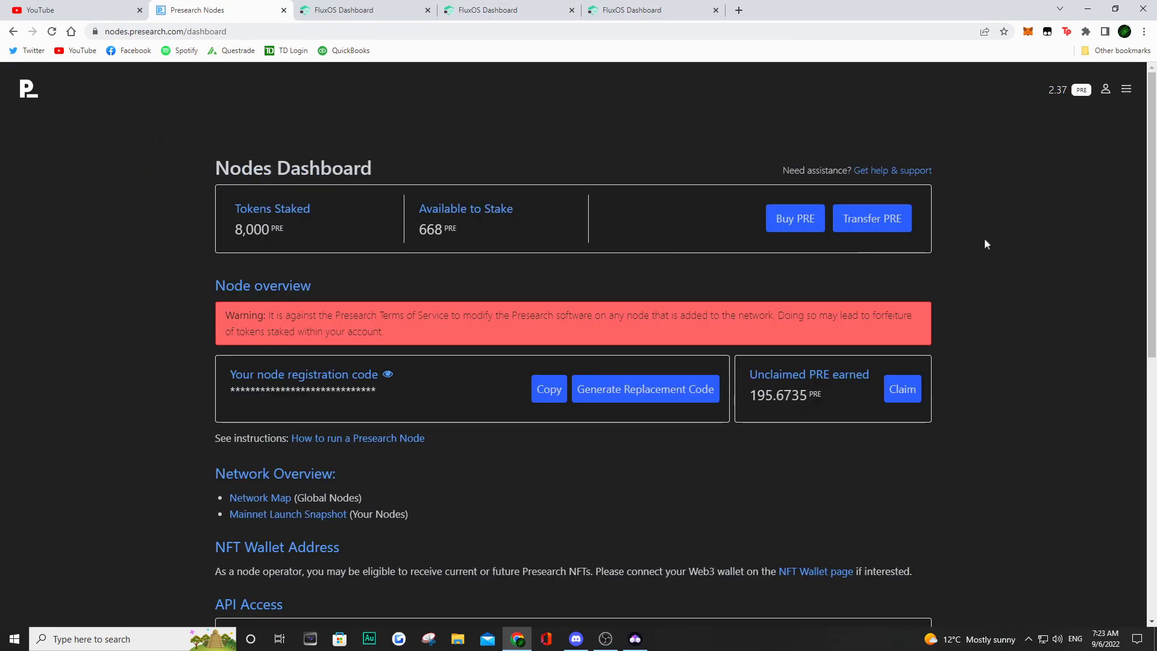
scroll(976, 241, "down", 8)
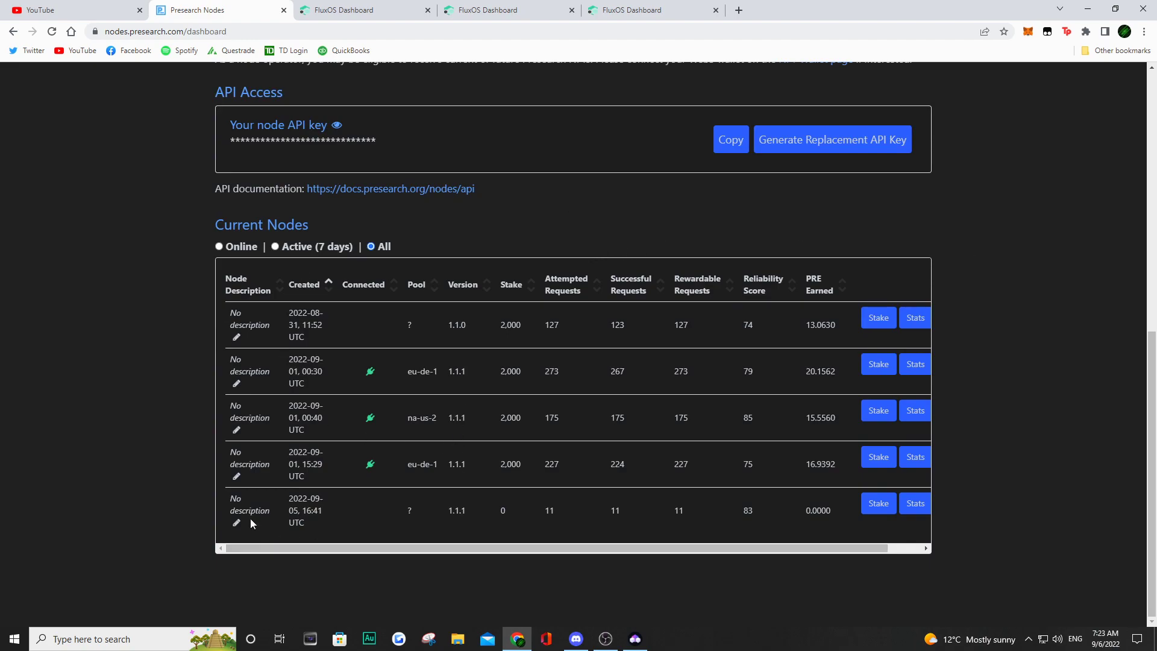
left_click_drag(250, 511, 503, 512)
left_click(500, 511)
left_click_drag(825, 548, 859, 548)
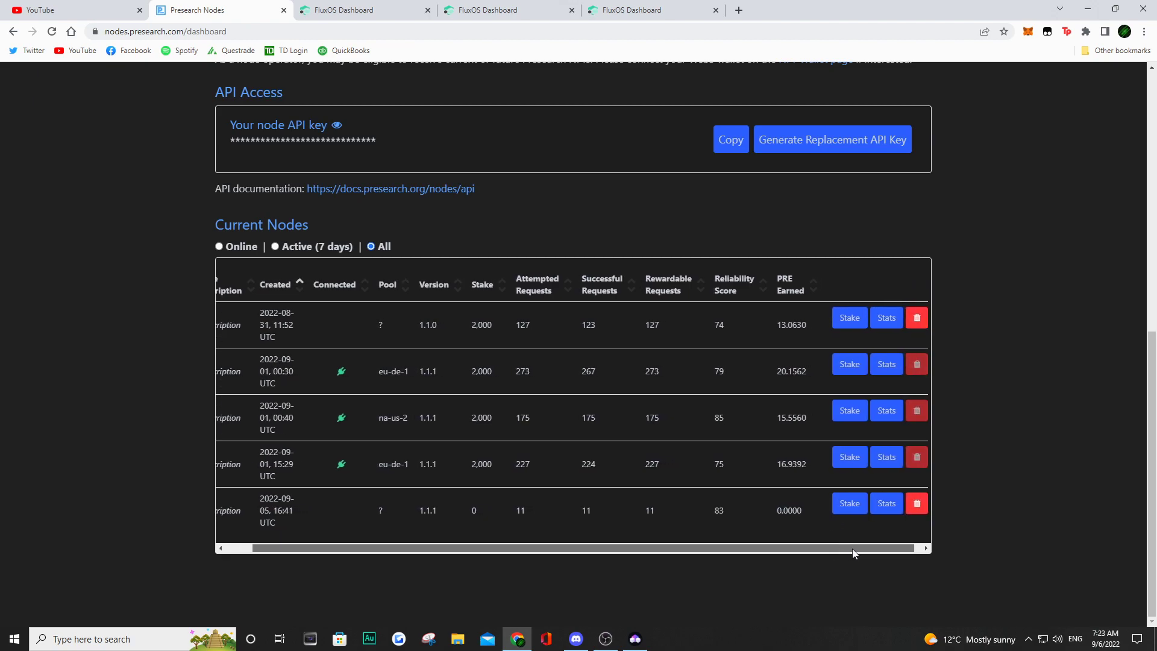
left_click(911, 505)
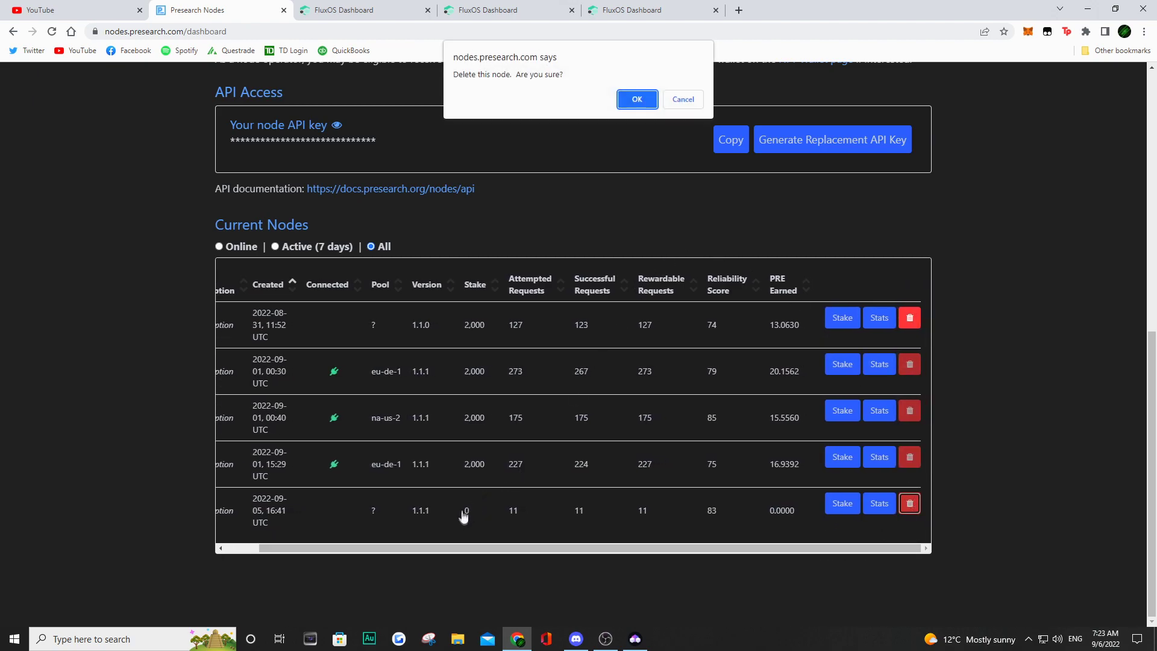
left_click(634, 99)
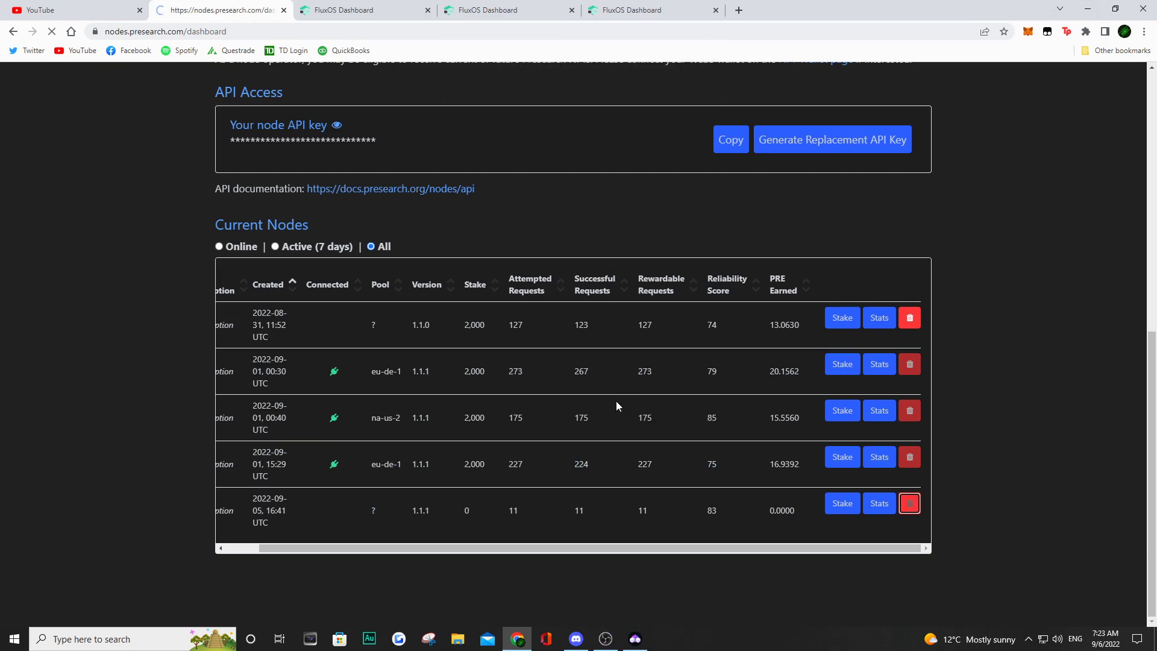
scroll(1001, 337, "down", 7)
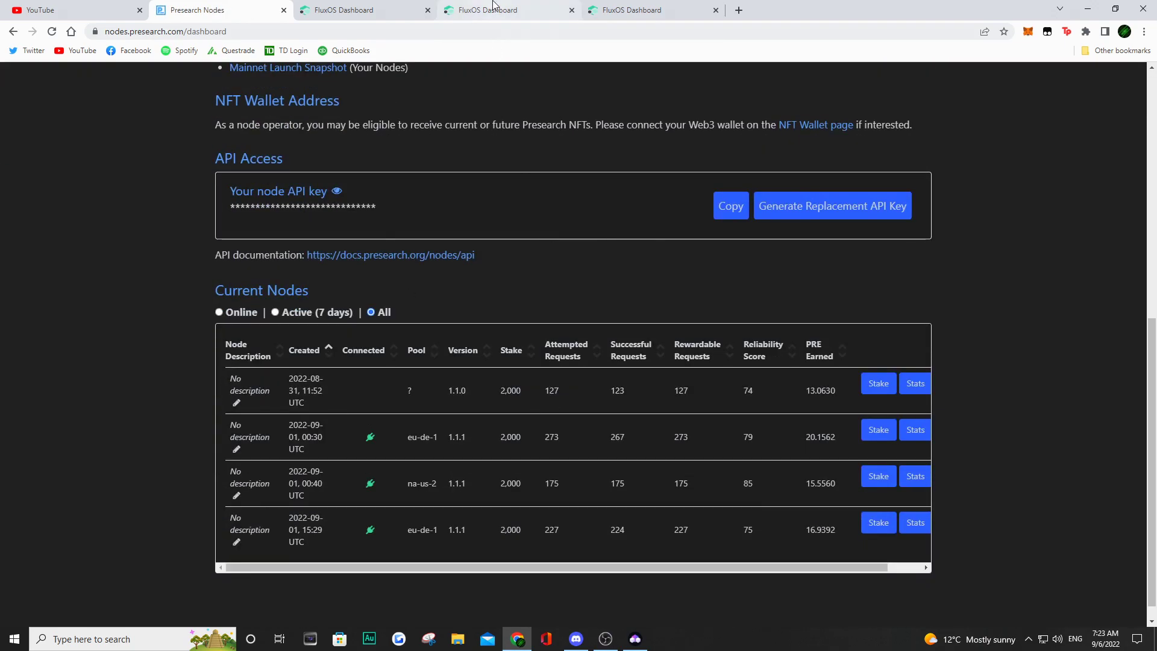
left_click(619, 9)
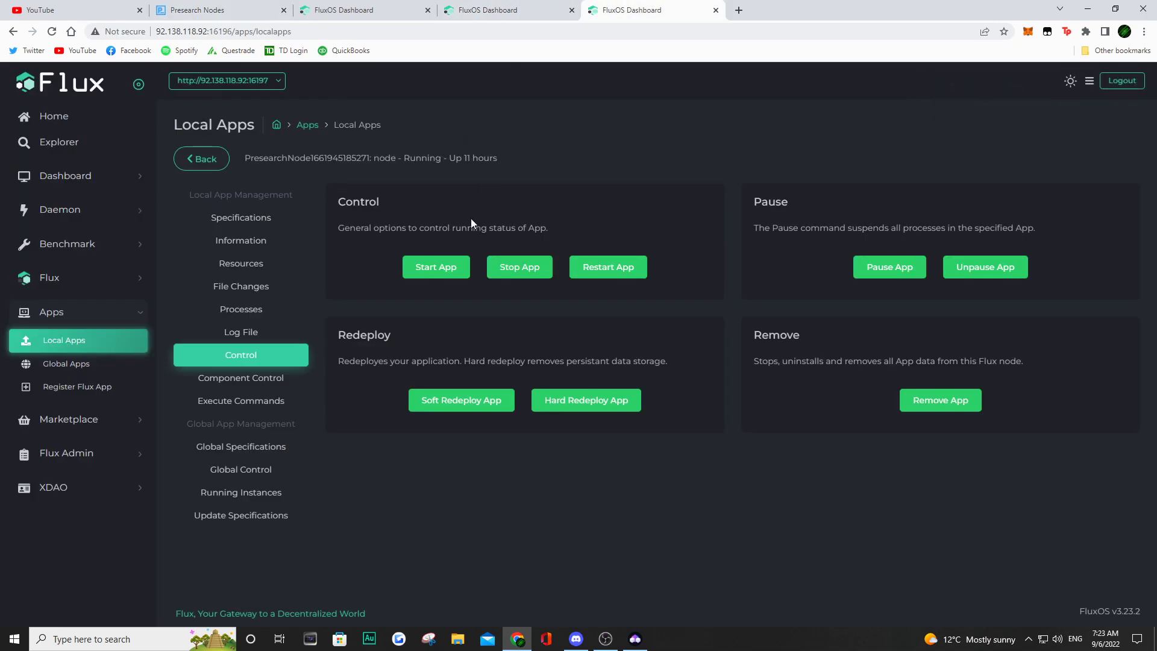
Step: Start the PresearchNode app on 92.138.118.92 and confirm its log shows it listening for searches
left_click(446, 272)
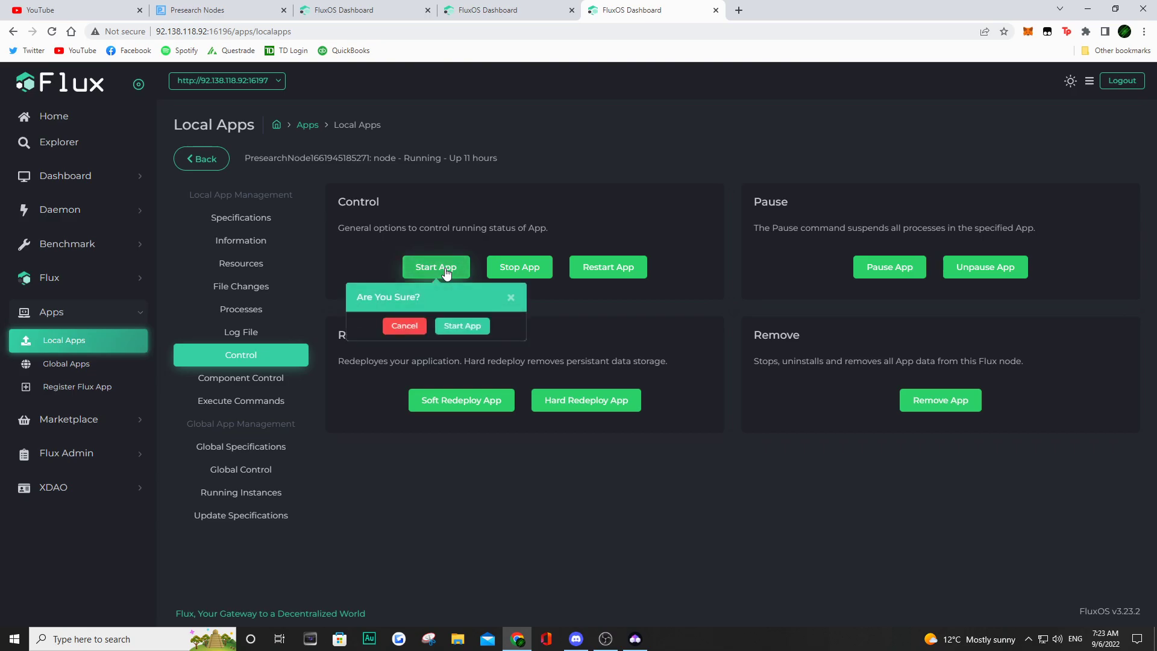
left_click(475, 329)
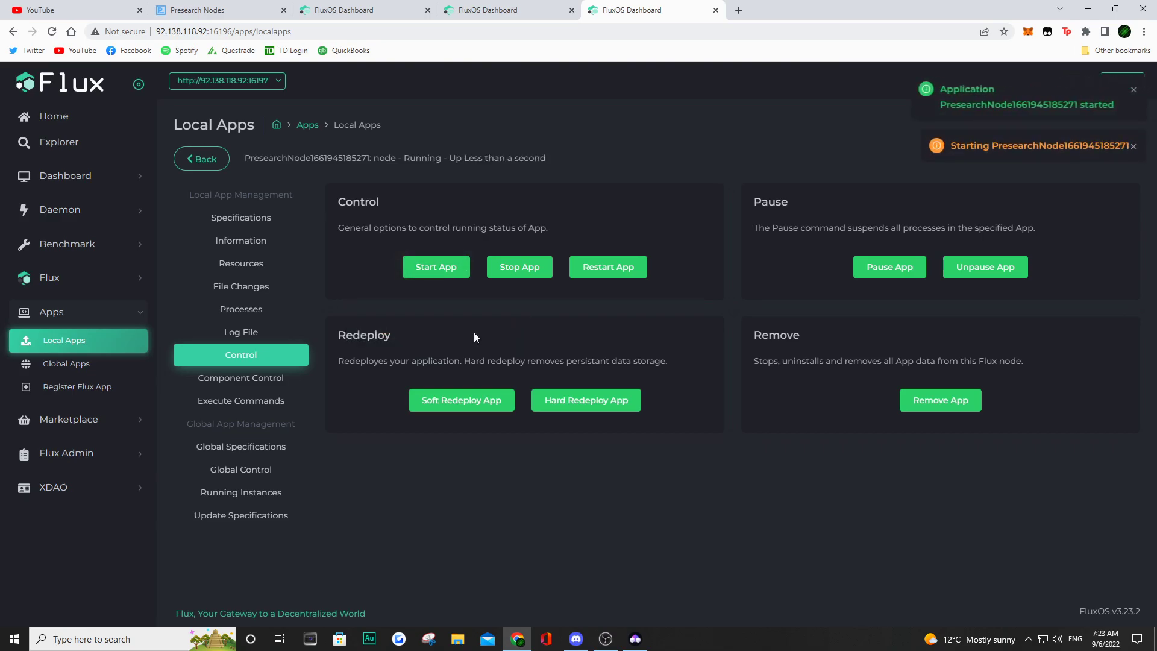
left_click(238, 331)
scroll(641, 383, "down", 15)
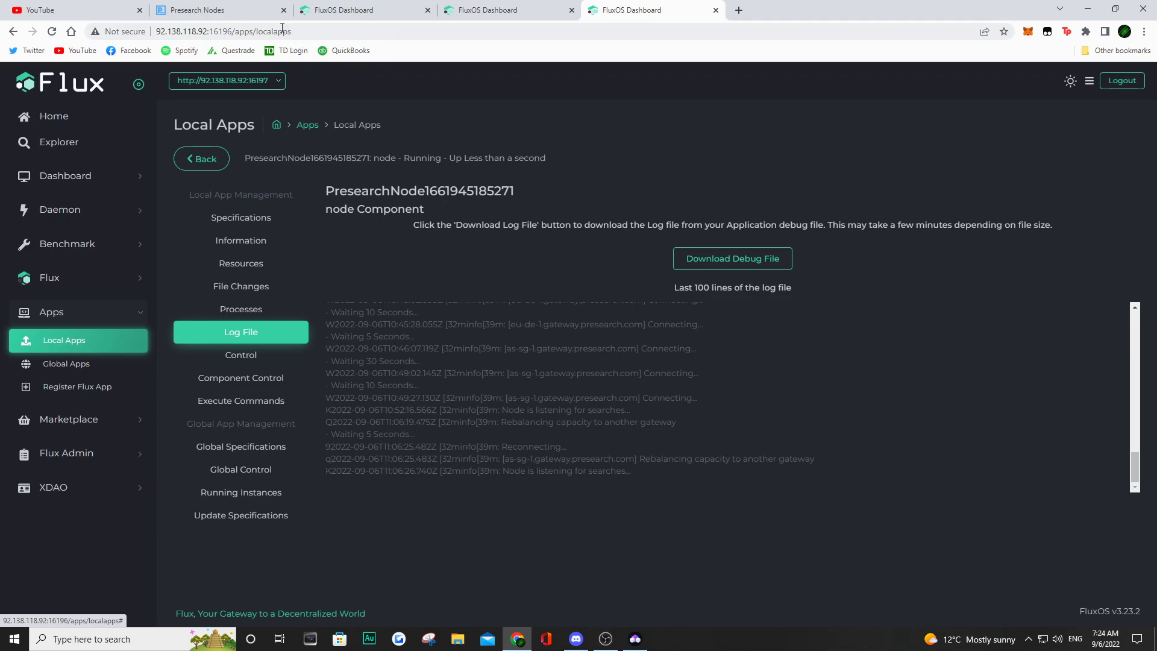
left_click(266, 10)
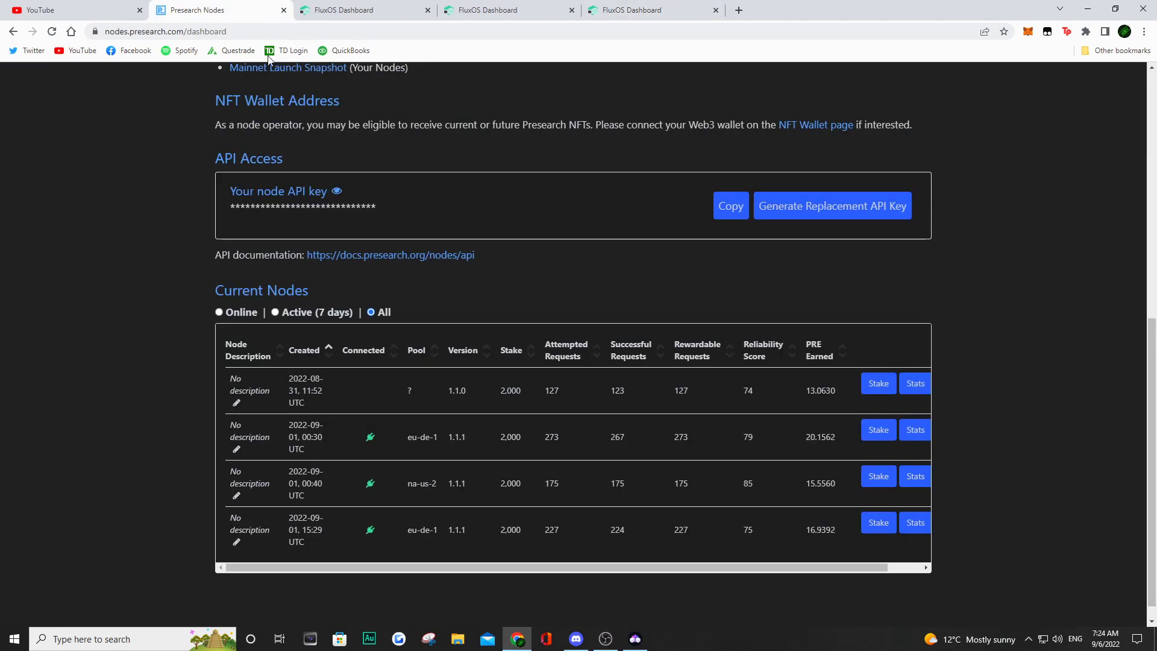
Step: Reload the Presearch dashboard, then review the PresearchNode app's log and run controls in FluxOS
left_click(53, 32)
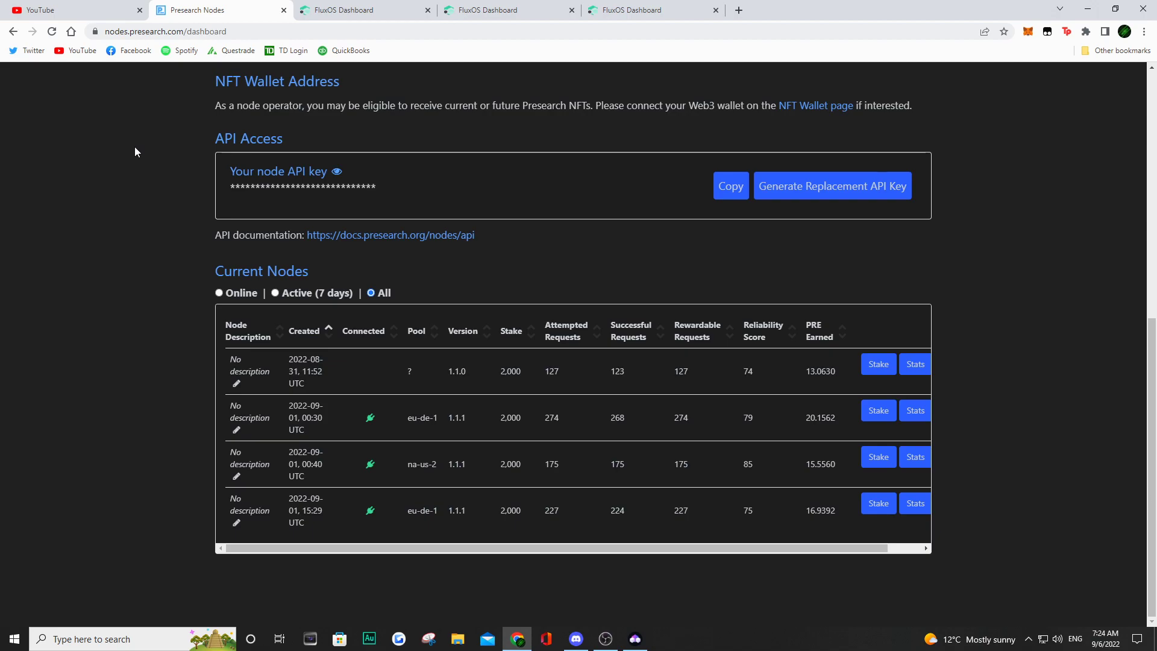
left_click(625, 17)
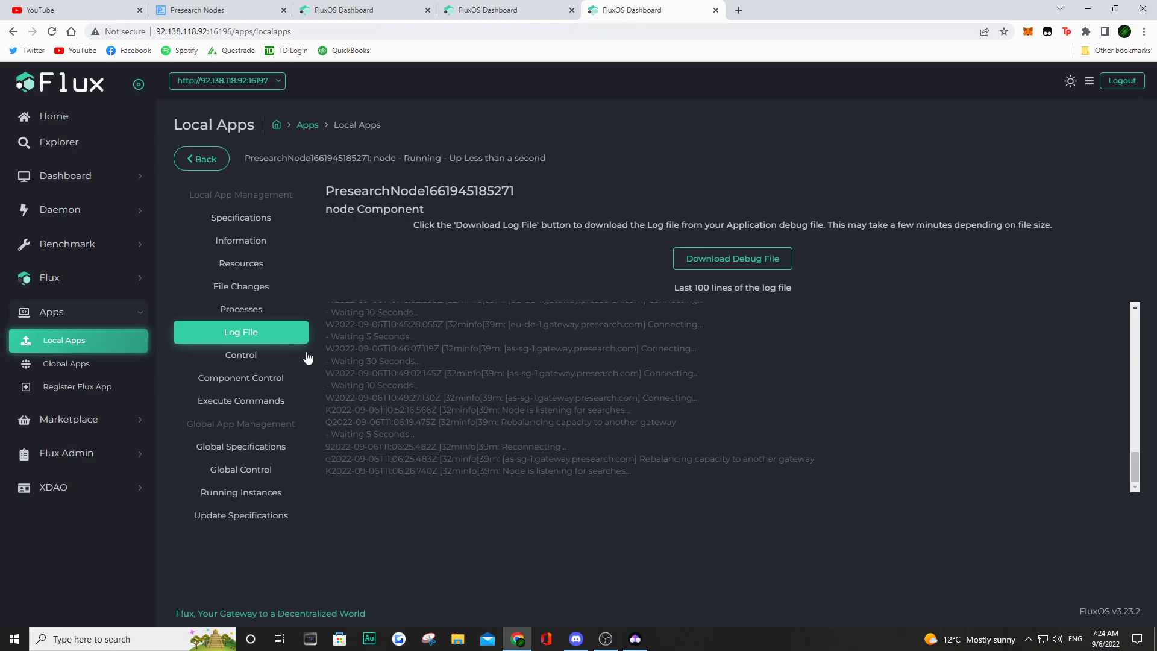
left_click(257, 365)
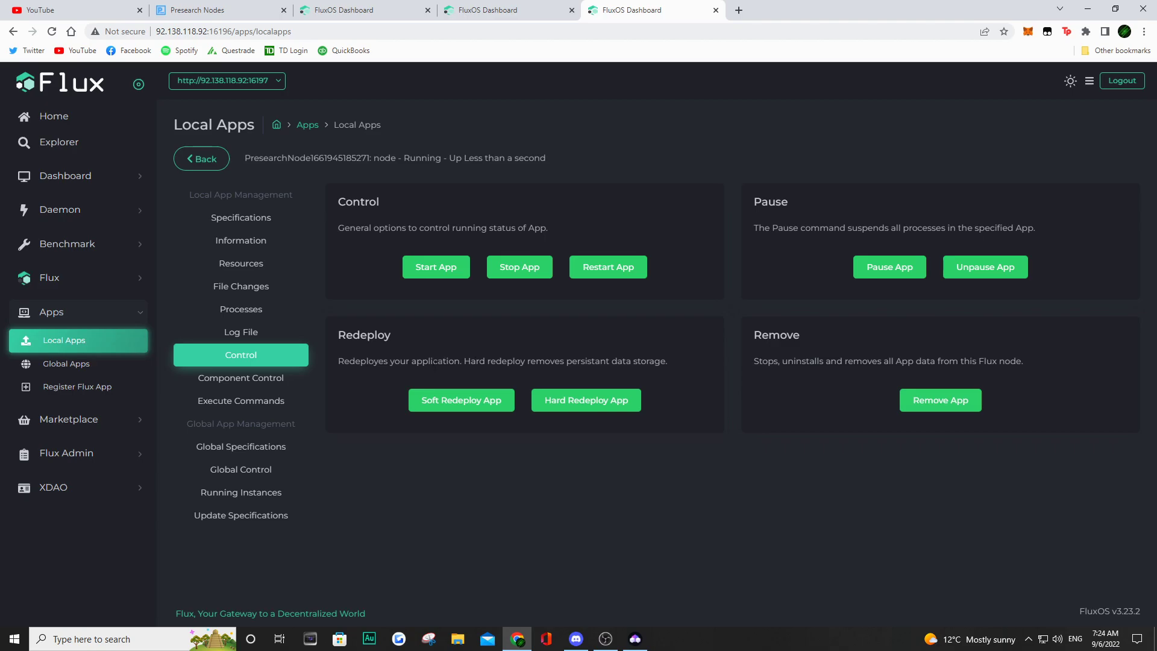
Step: Reload the Presearch dashboard and compare the old node's version and 2,000 stake values
left_click(236, 14)
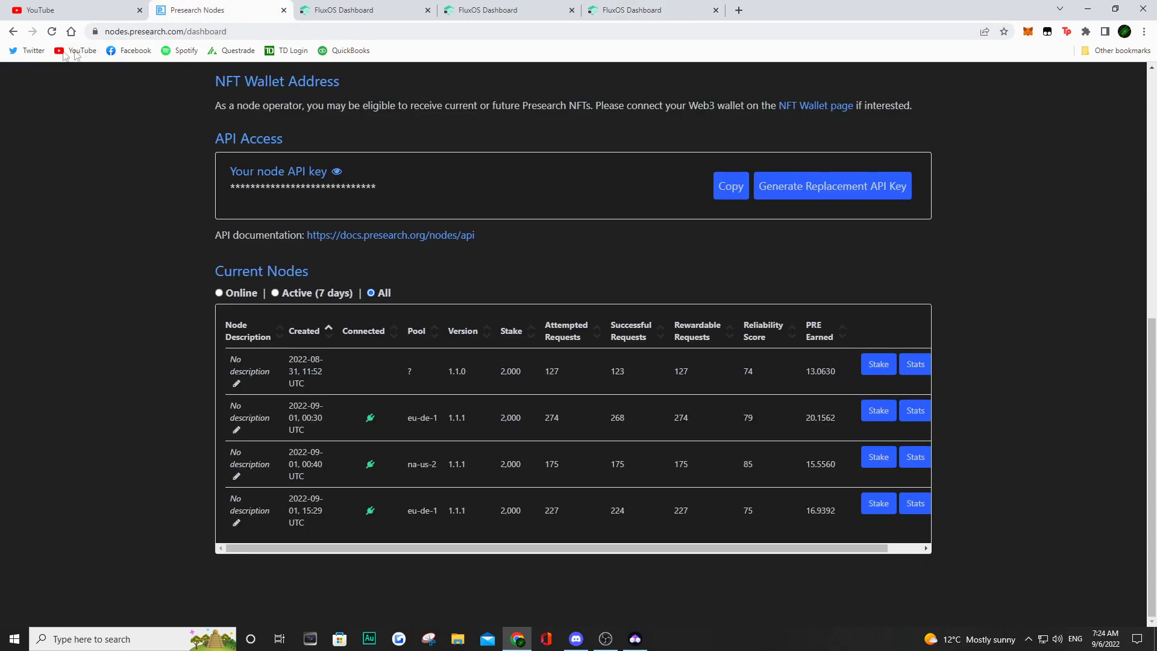
left_click(51, 32)
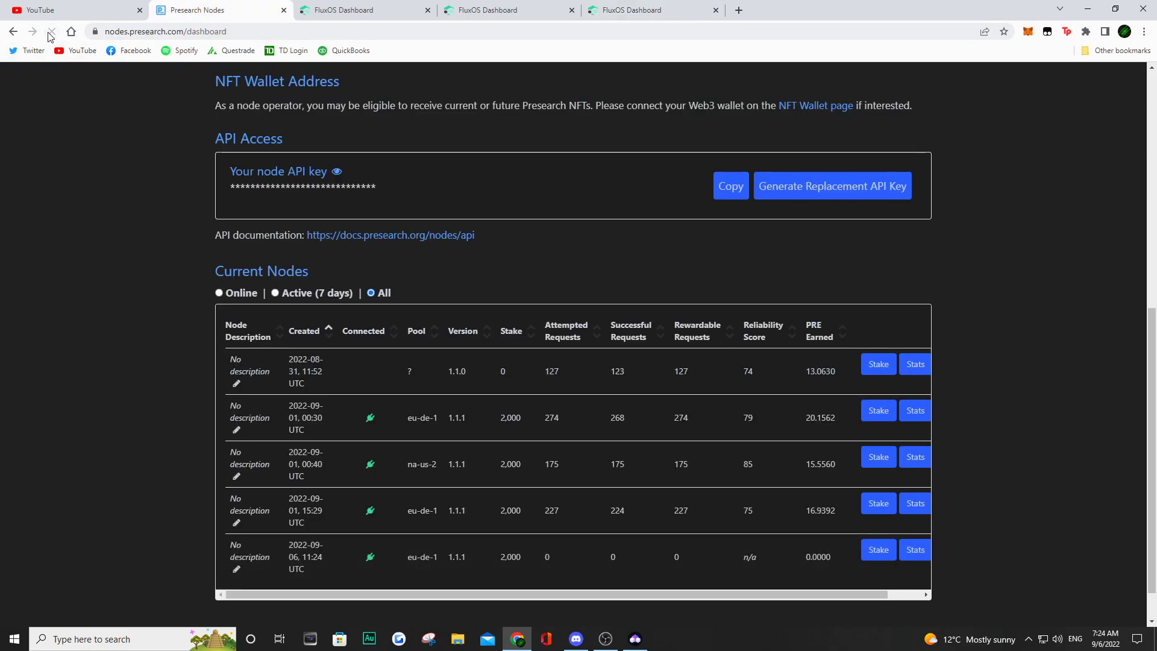
scroll(244, 354, "down", 1)
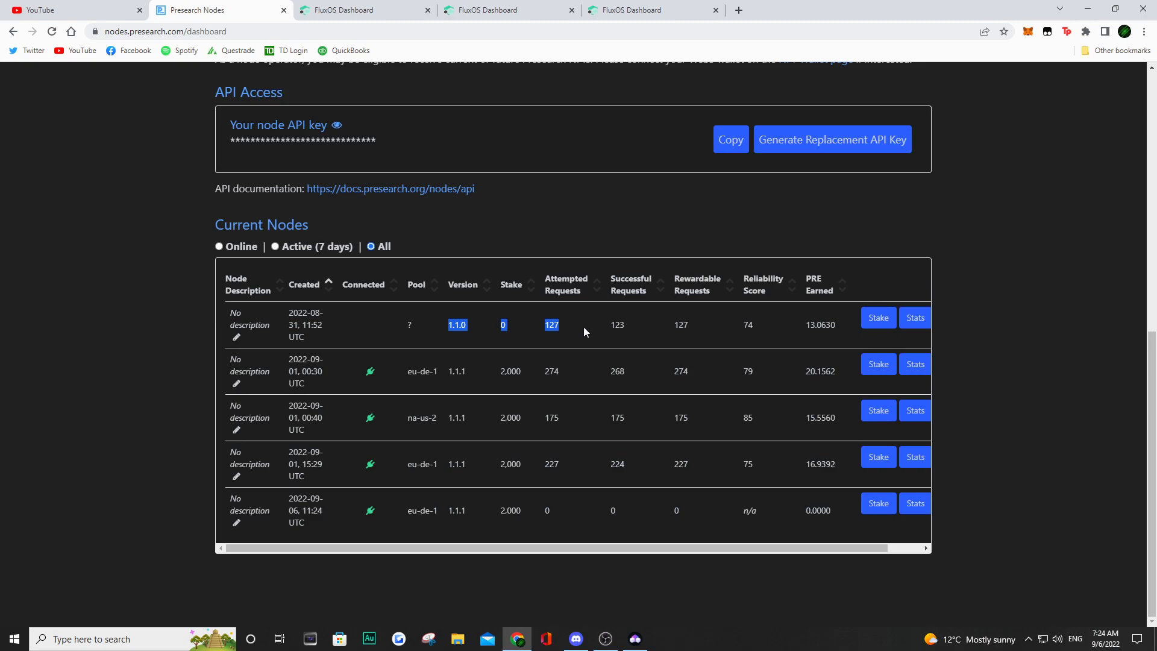
left_click_drag(583, 326, 817, 326)
left_click(578, 460)
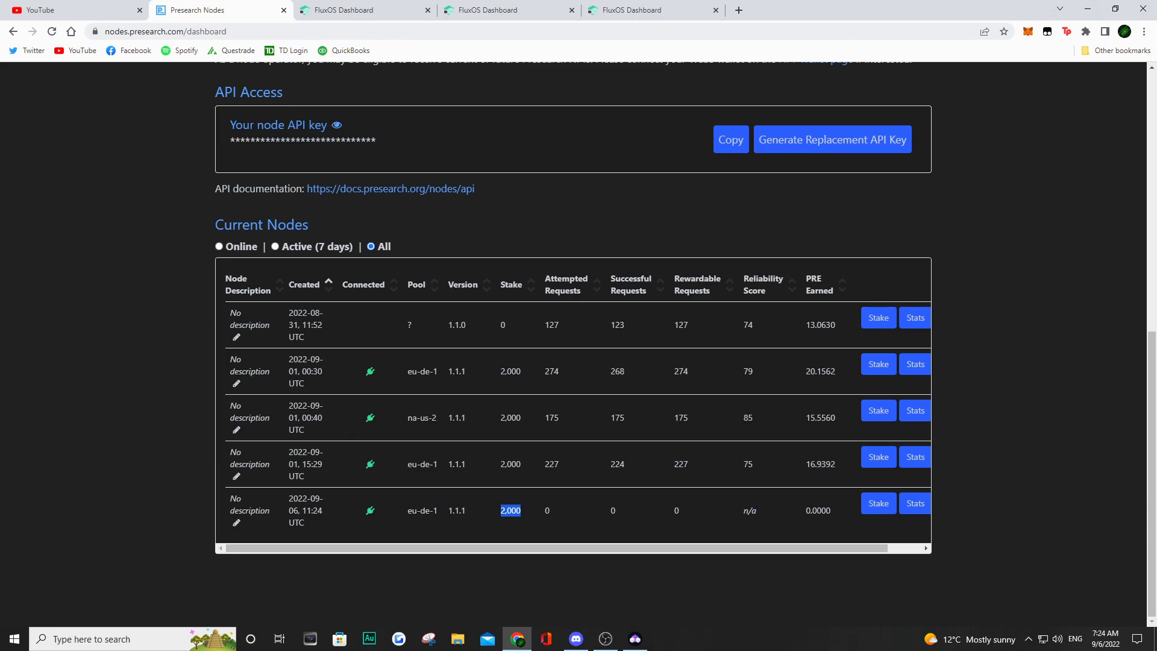
left_click_drag(620, 547, 654, 547)
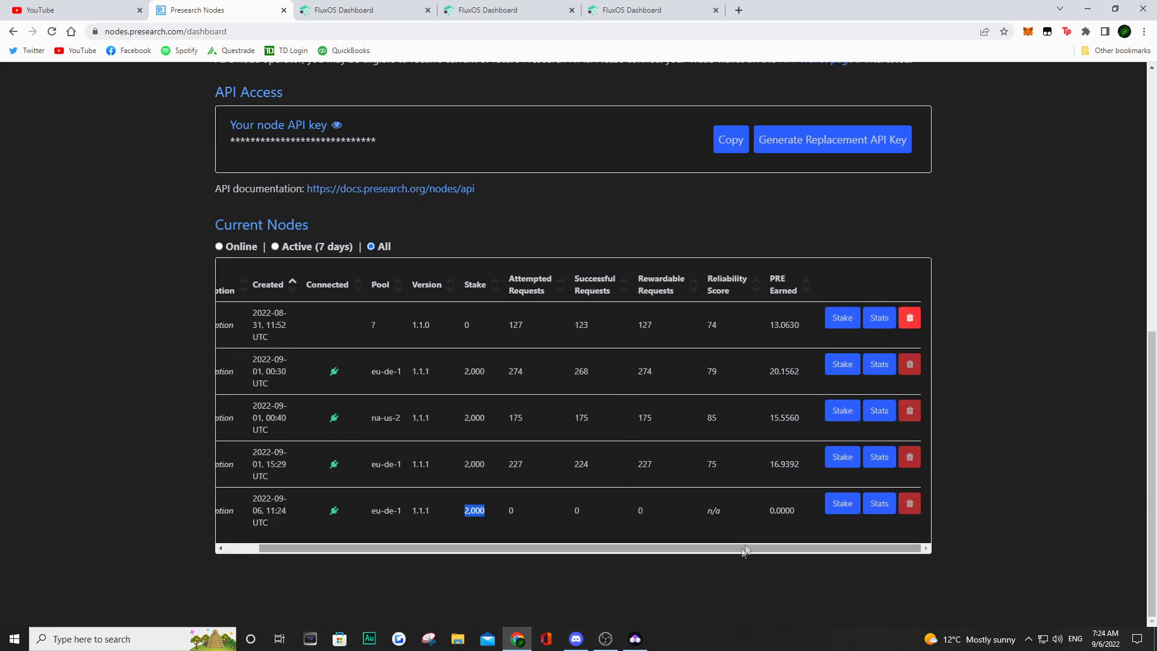
left_click(476, 428)
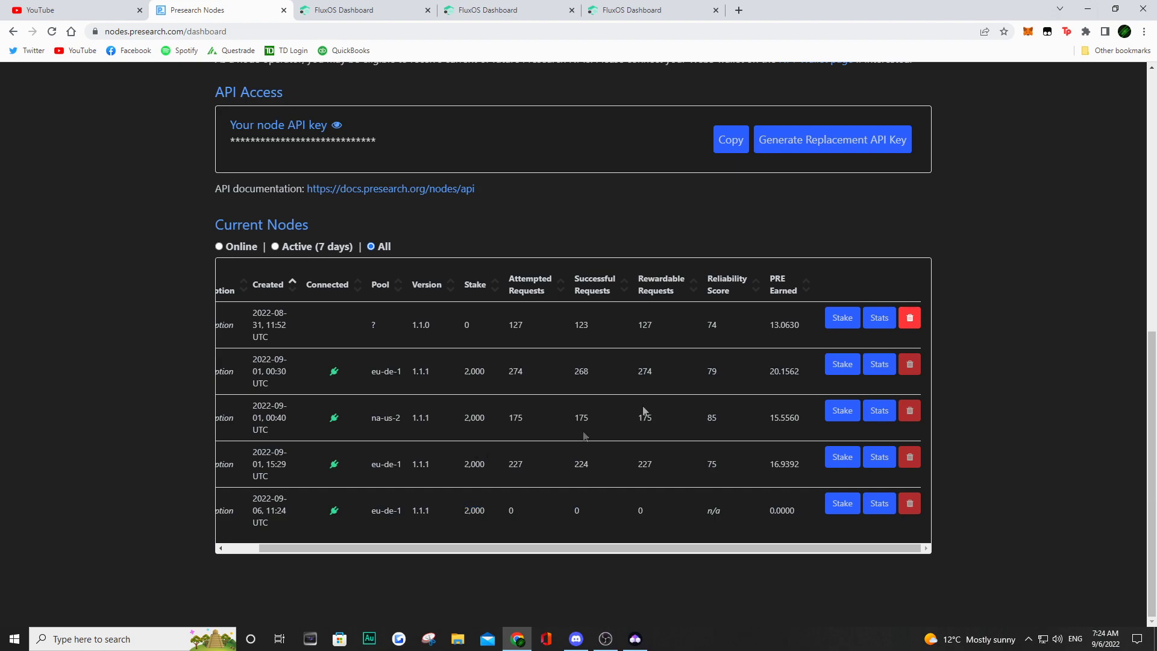
Step: Delete the unstaked 2022-08-31 node from the Current Nodes list
left_click(910, 318)
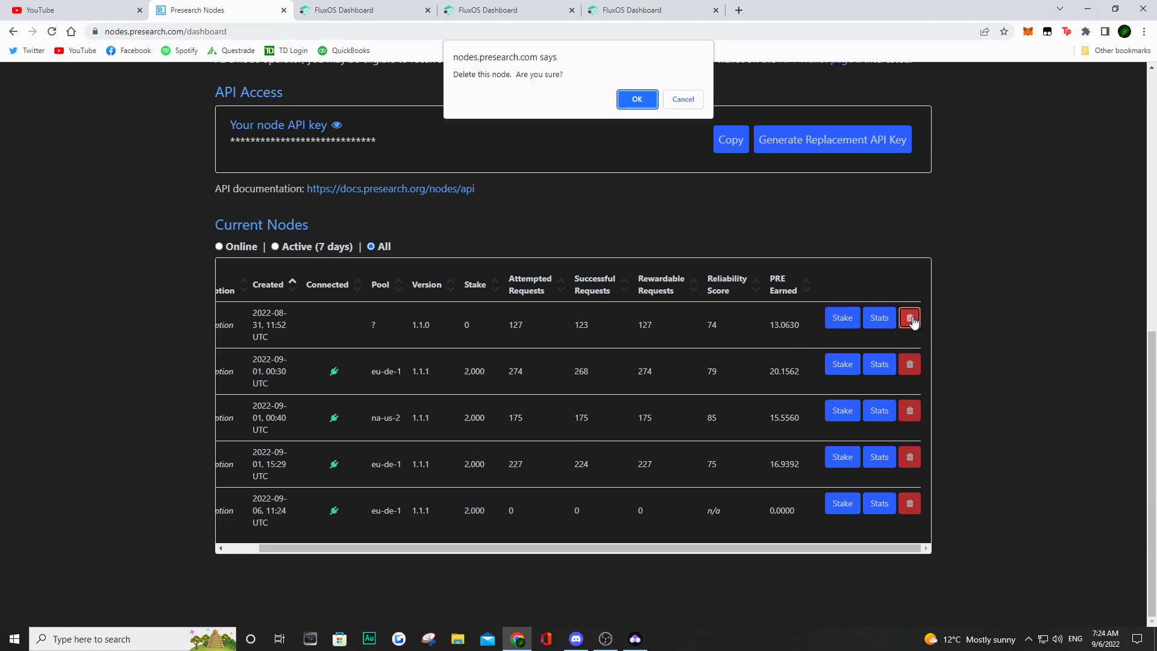
left_click(637, 100)
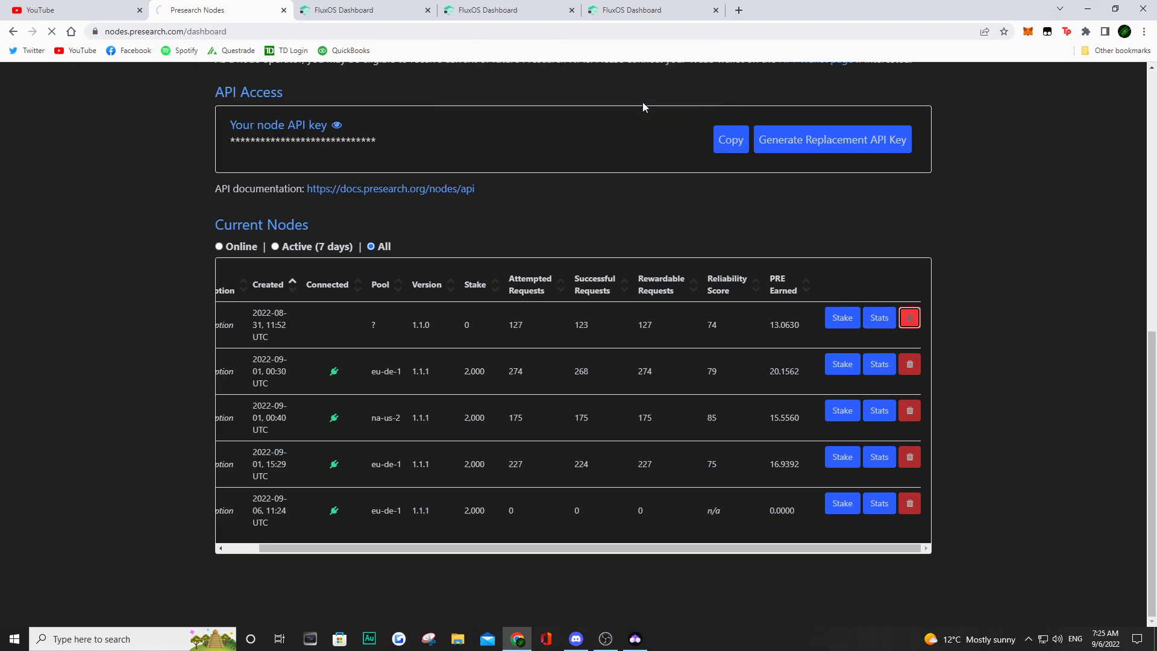
scroll(975, 281, "down", 9)
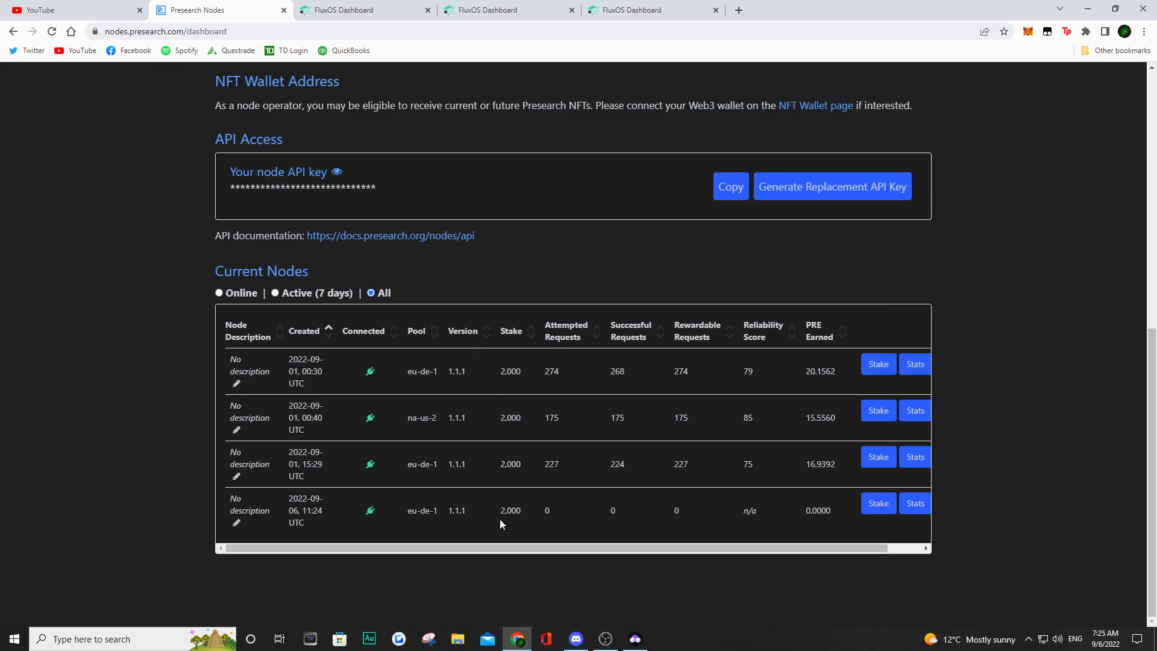
left_click(238, 386)
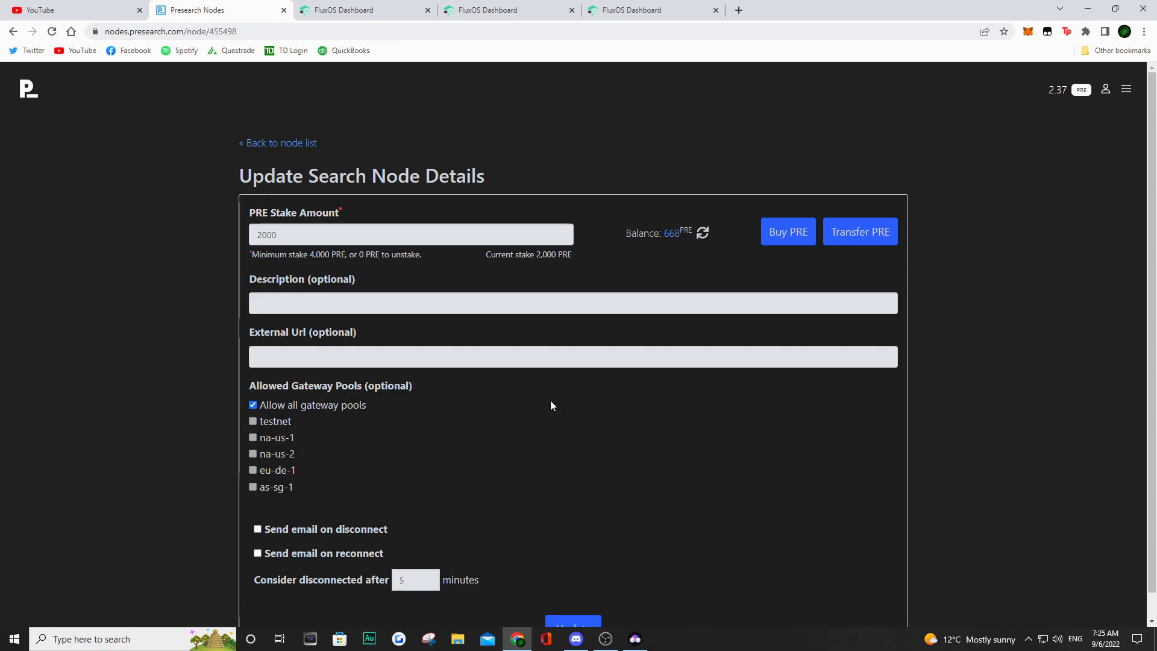
Step: Save the first node's disconnect e-mail alert, then enable and save it on the na-us-2 node
scroll(551, 402, "down", 1)
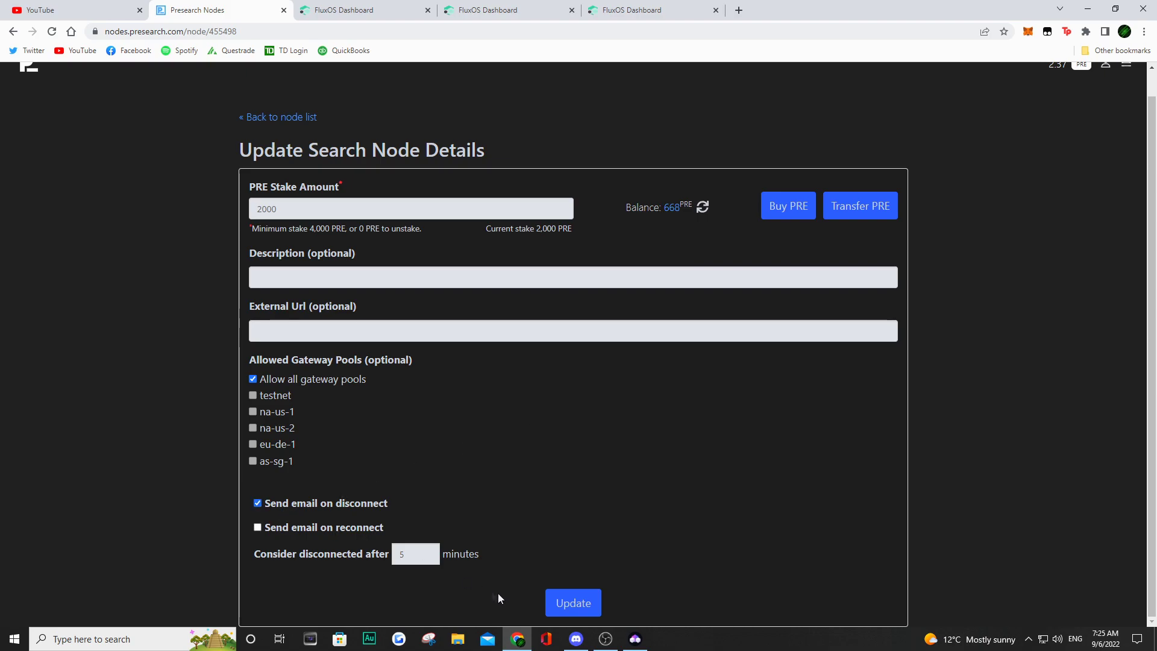
left_click(566, 605)
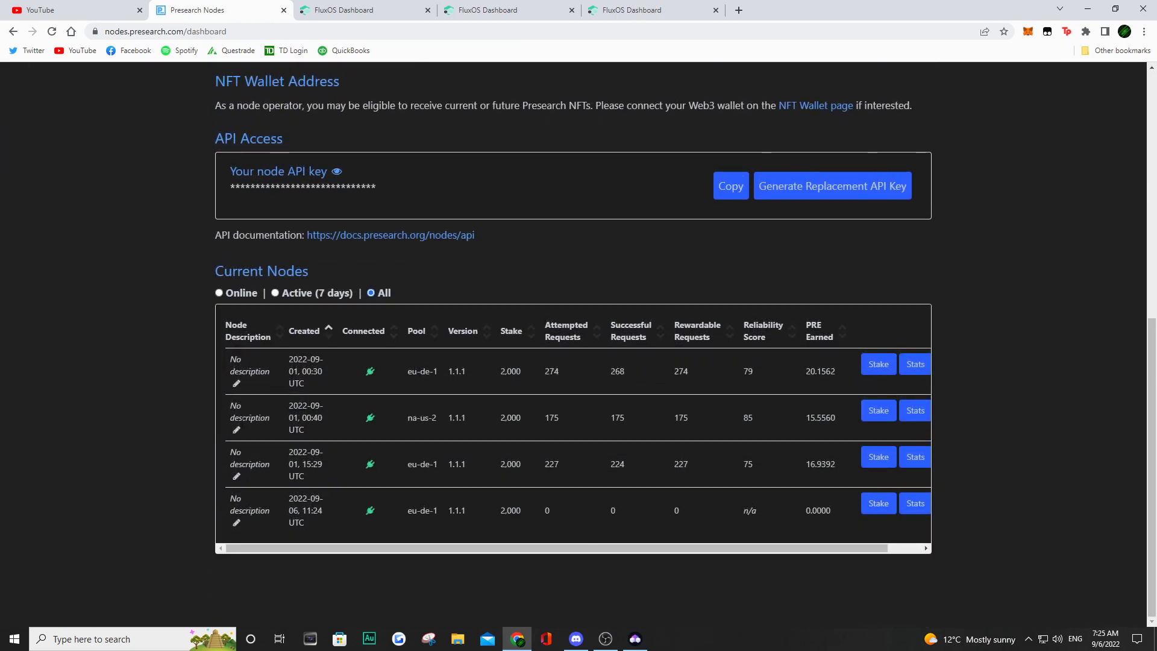
left_click(237, 430)
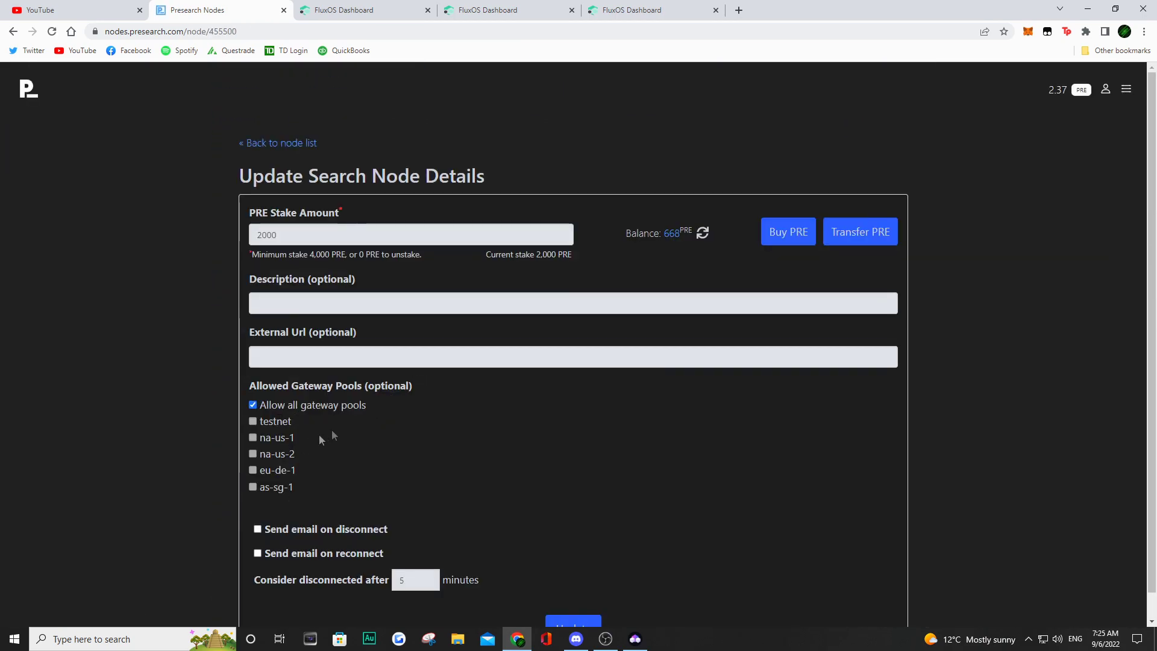
scroll(312, 470, "down", 1)
left_click(303, 501)
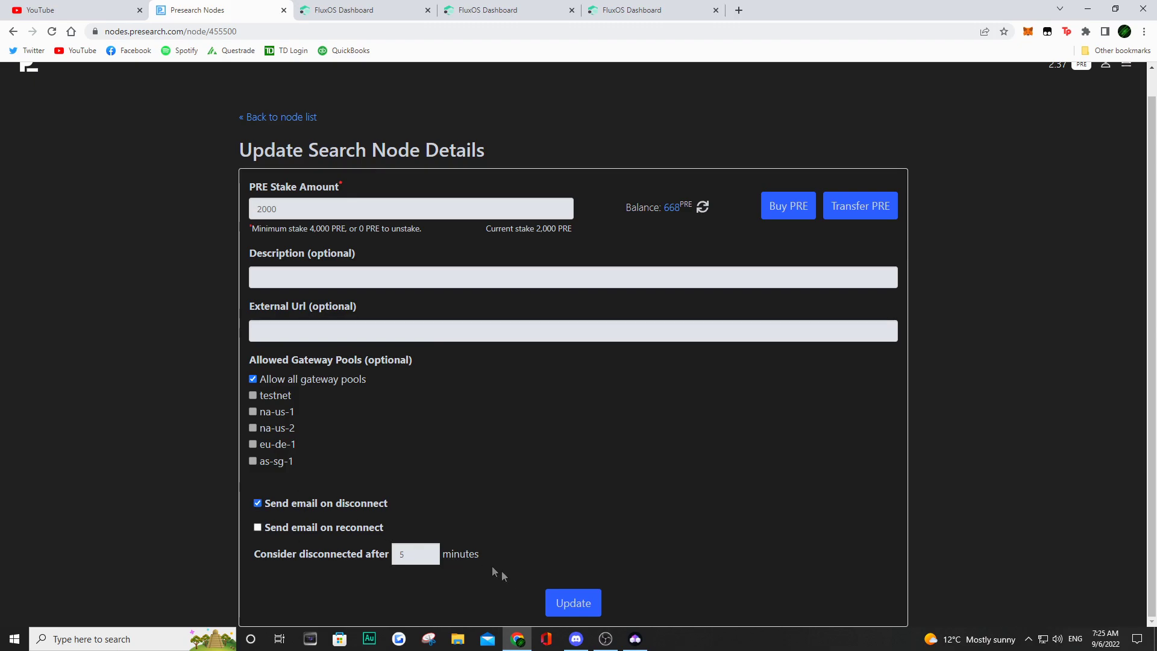
left_click(590, 609)
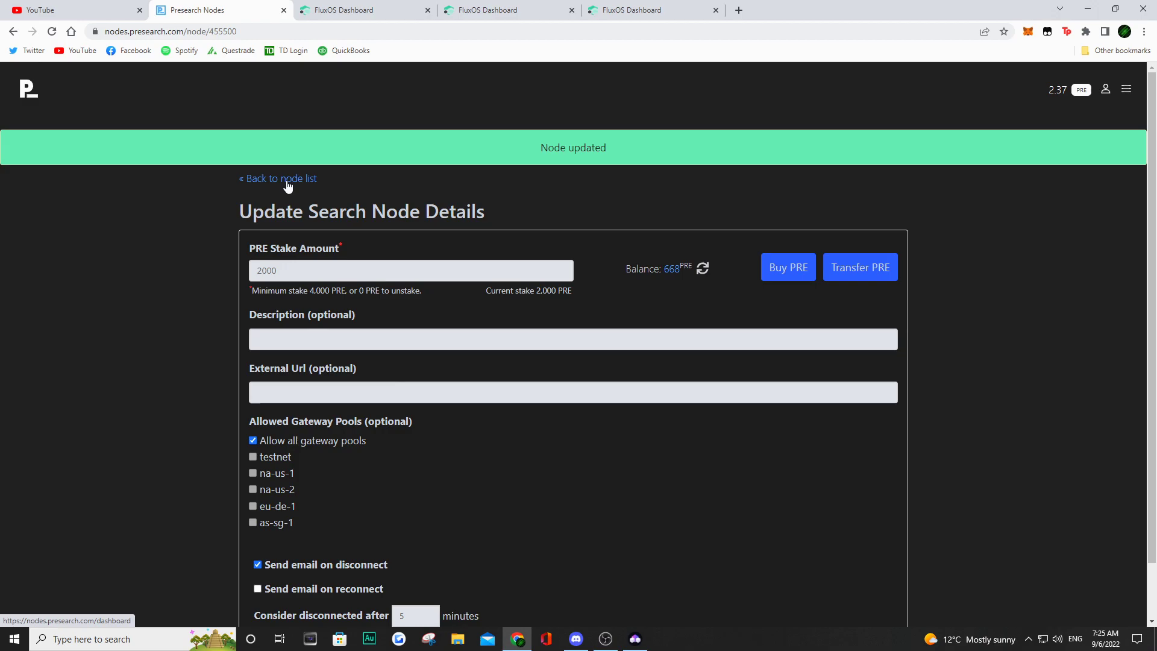
left_click(286, 180)
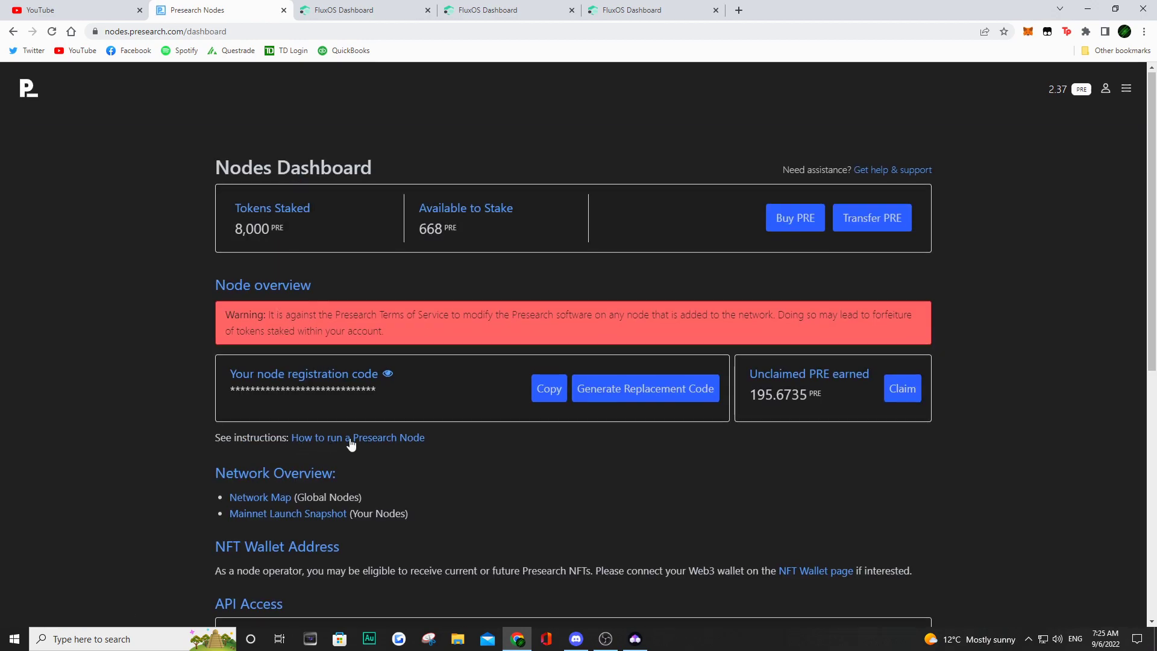
Step: Turn on and save 'Send email on disconnect' for the third node
scroll(361, 443, "down", 4)
scroll(349, 441, "down", 3)
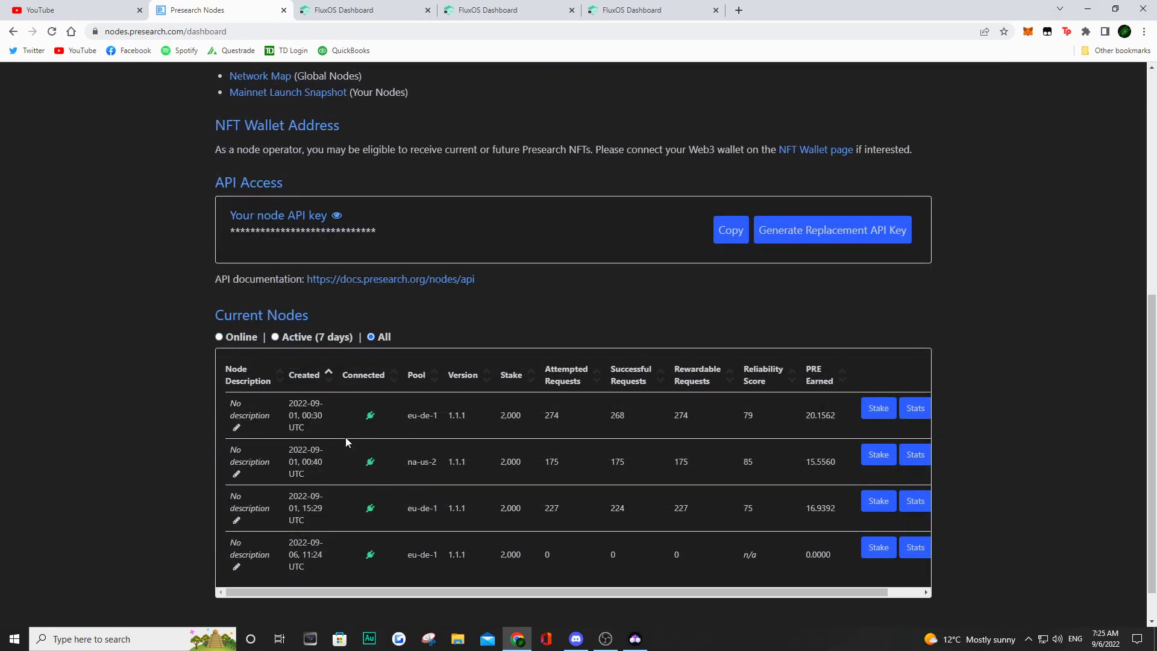
left_click(237, 520)
scroll(442, 443, "down", 1)
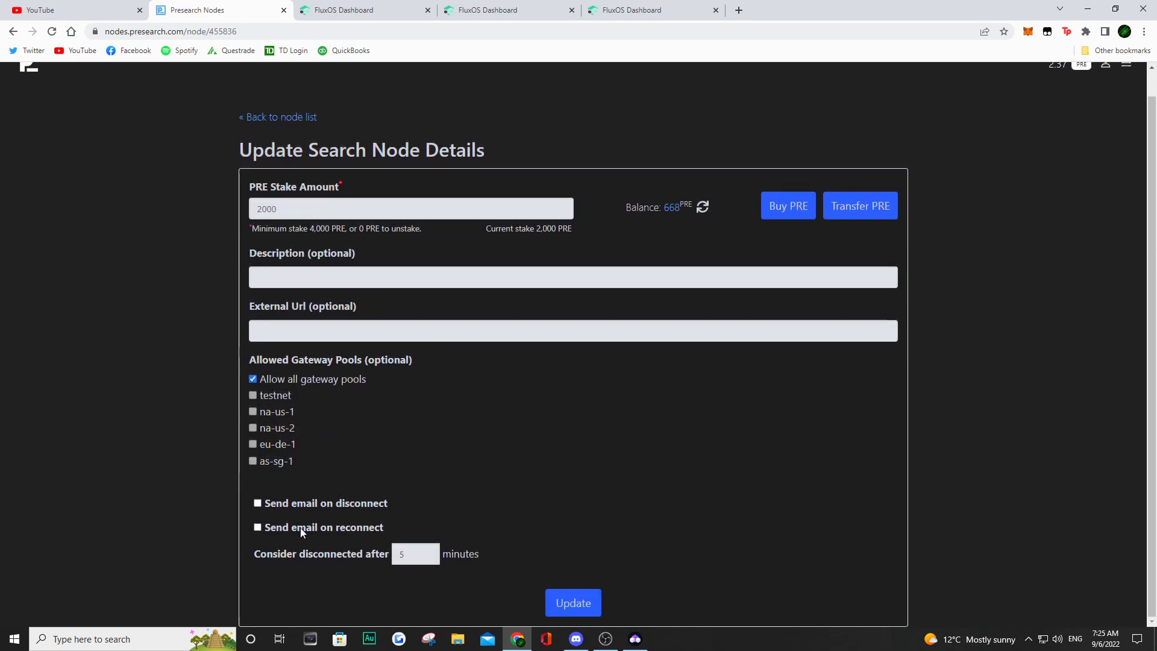
left_click(304, 503)
left_click(572, 603)
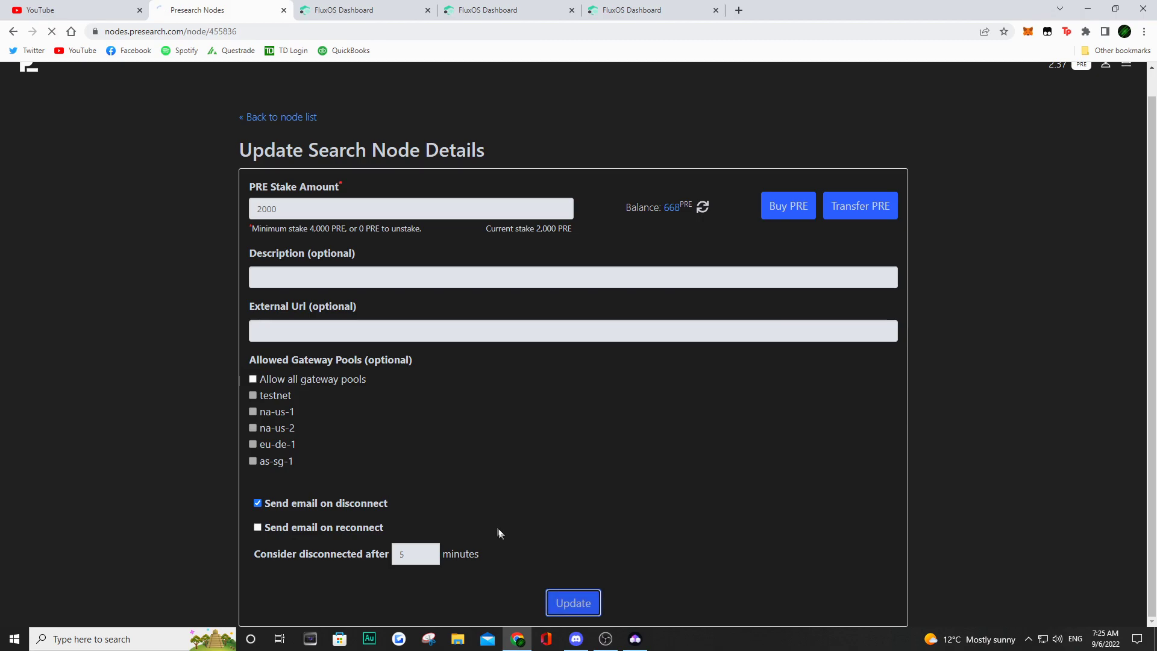
left_click(304, 118)
Step: Turn on and save 'Send email on disconnect' for the newest 2022-09-06 node
scroll(301, 524, "down", 5)
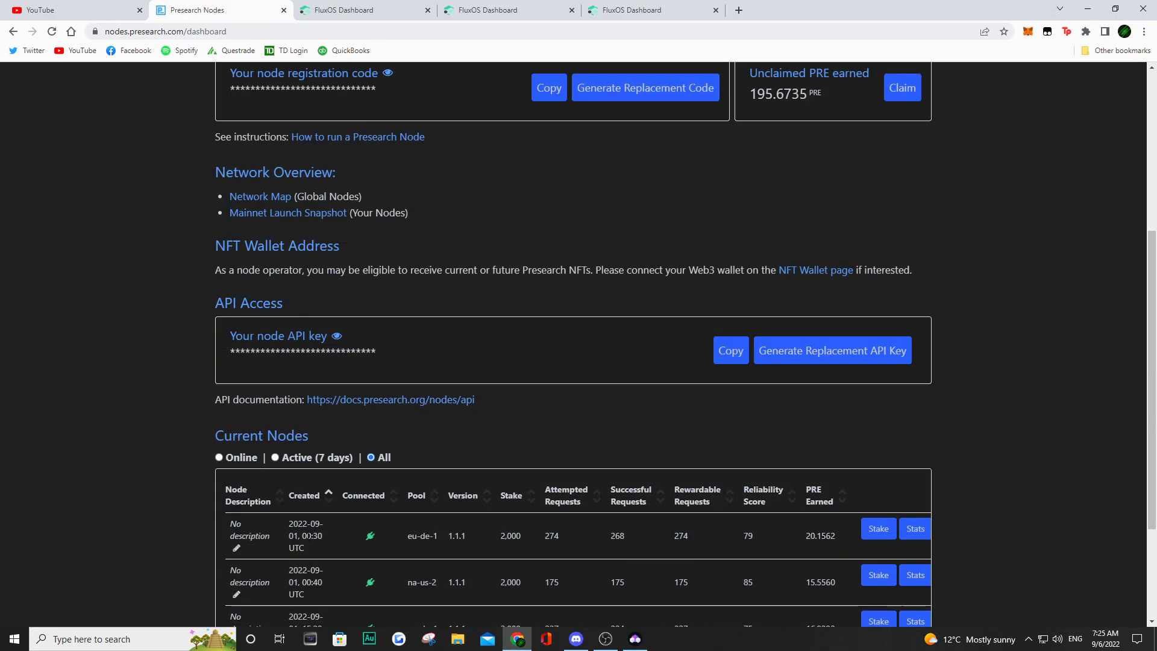
left_click(236, 523)
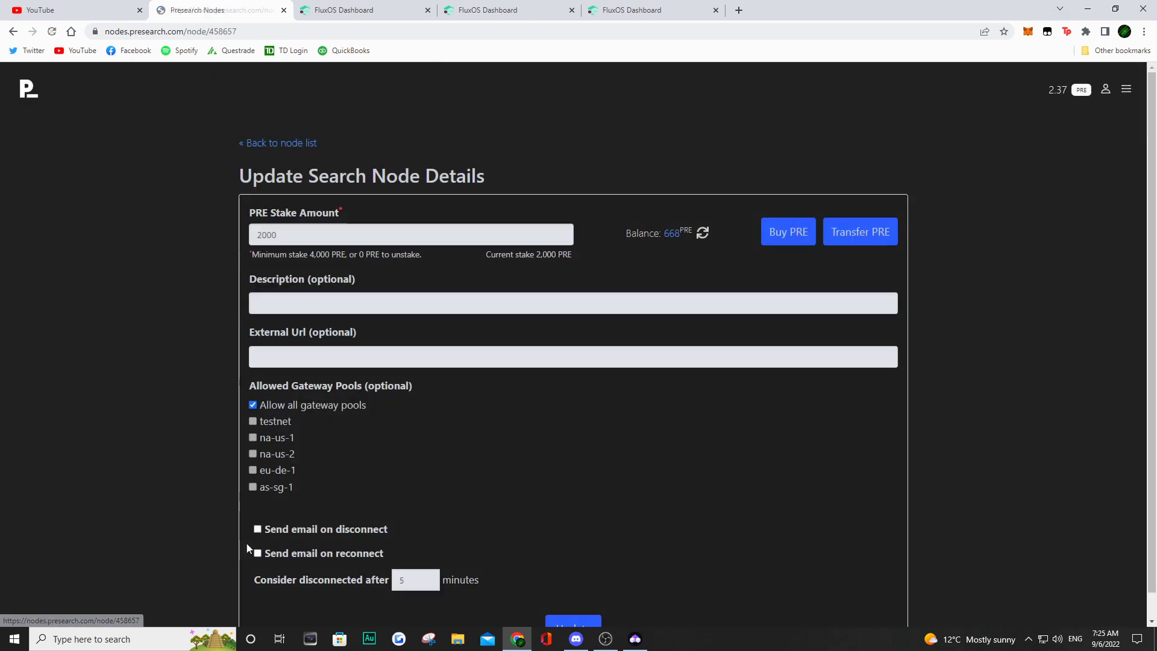
scroll(361, 458, "down", 1)
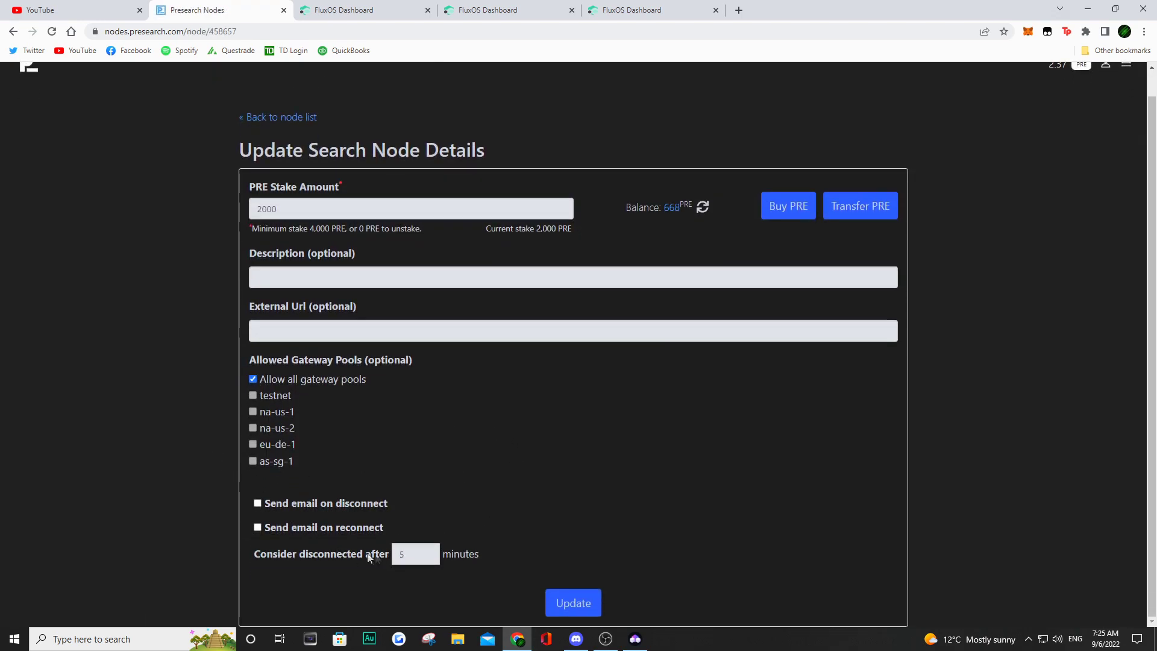
left_click(309, 505)
left_click(573, 603)
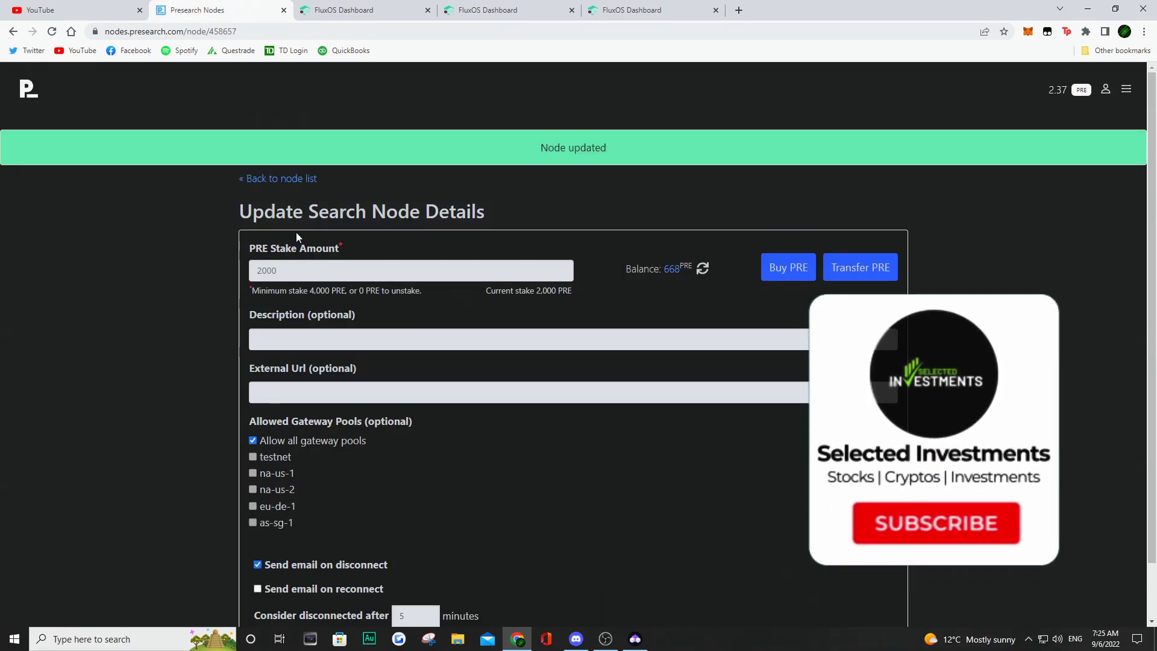
Step: Return to the node list and review 8,000 PRE staked across four 2,000 PRE nodes
left_click(307, 180)
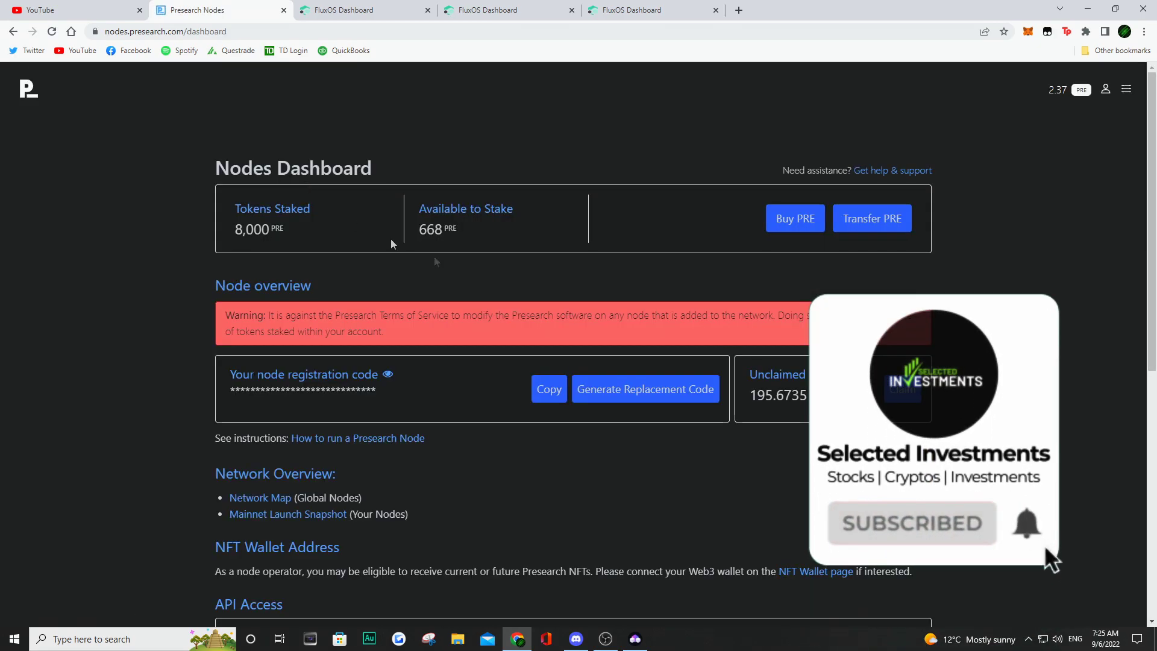
scroll(572, 344, "down", 8)
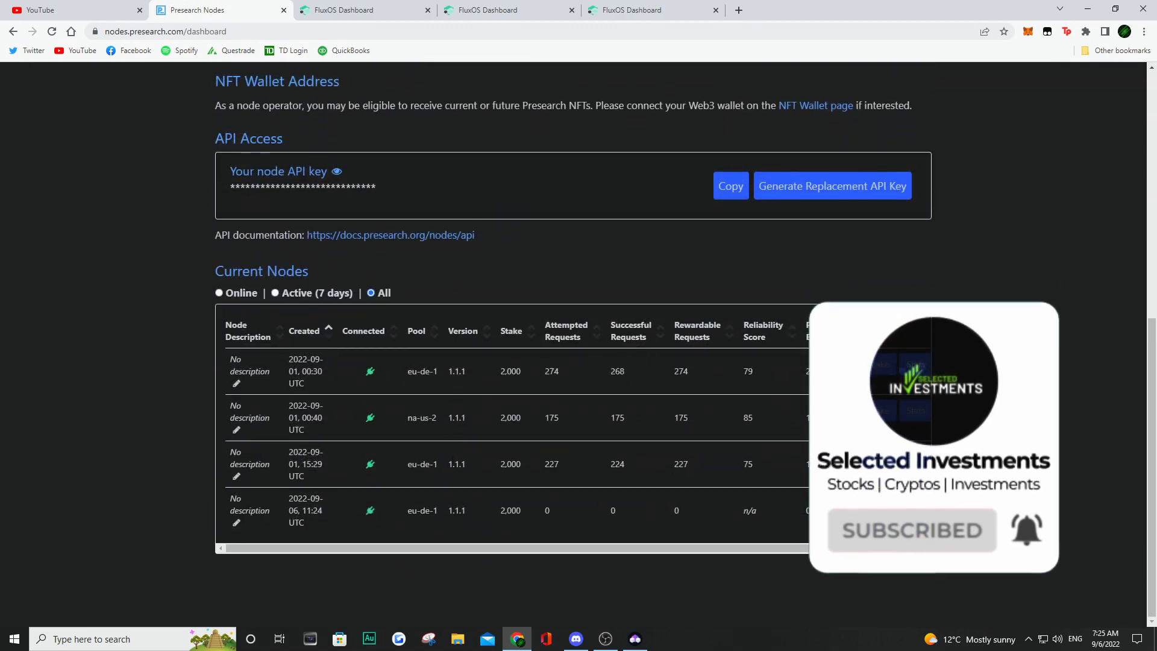
scroll(1010, 319, "up", 7)
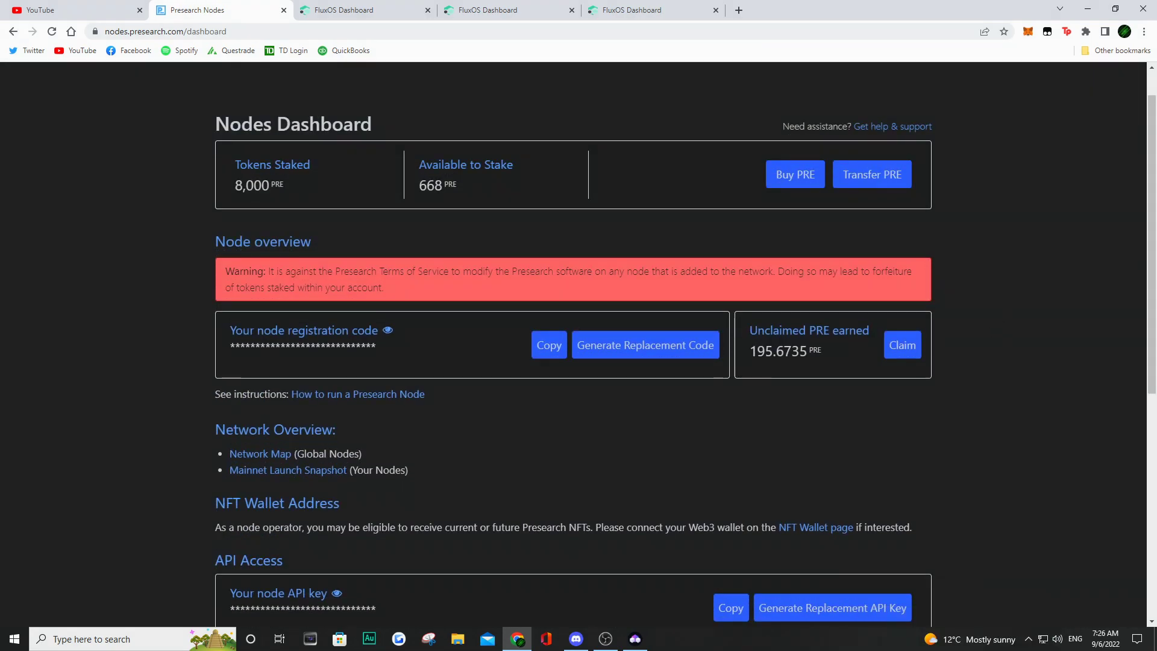